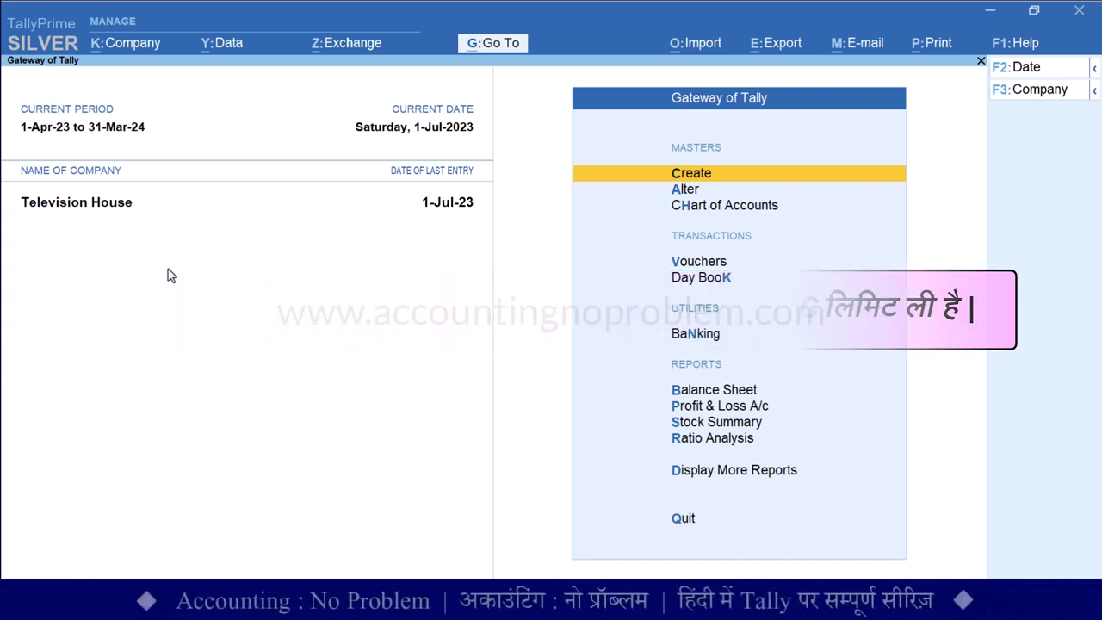
# Start a new ledger master named SBI CC Account, leaving its alias blank
pyautogui.press('c')
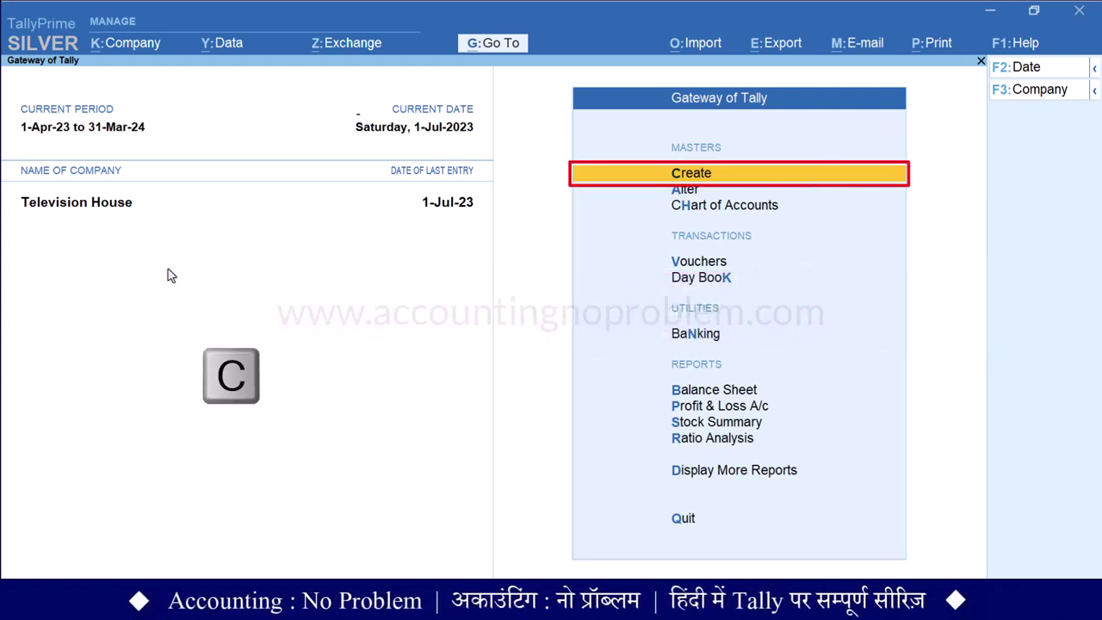
pyautogui.press('Down')
pyautogui.press('Return')
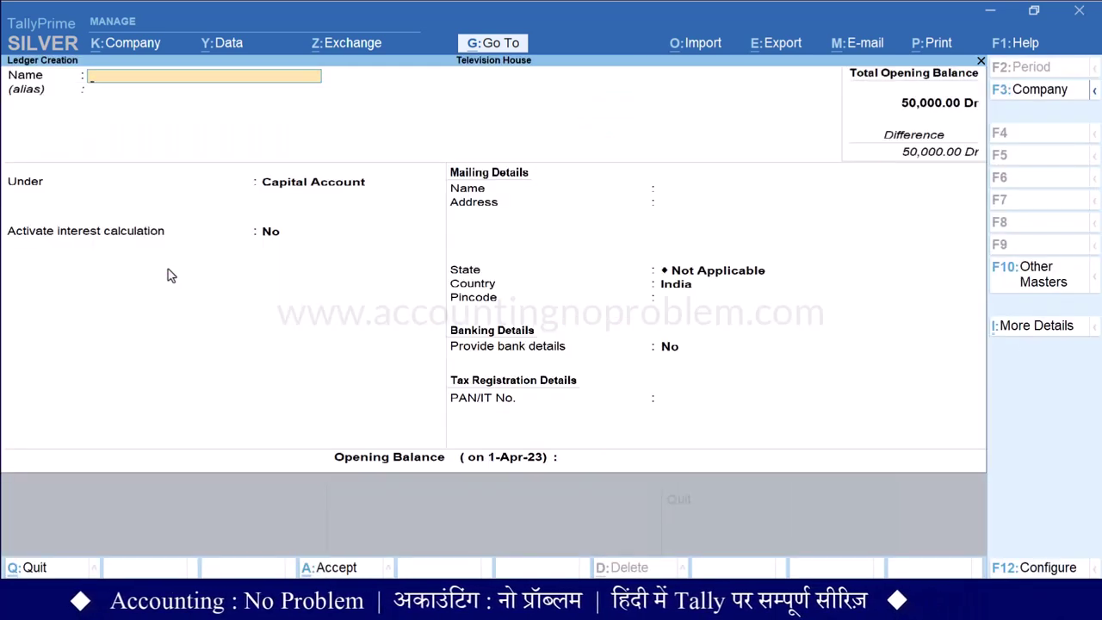
pyautogui.write('SBI CC Account')
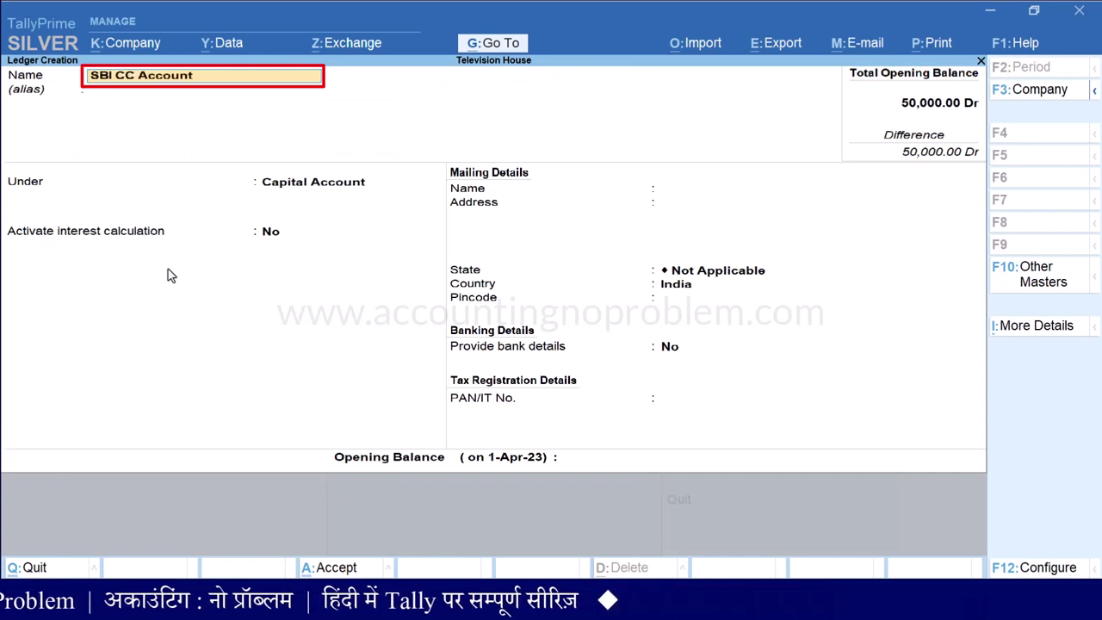
pyautogui.press('Return')
pyautogui.press('Return')
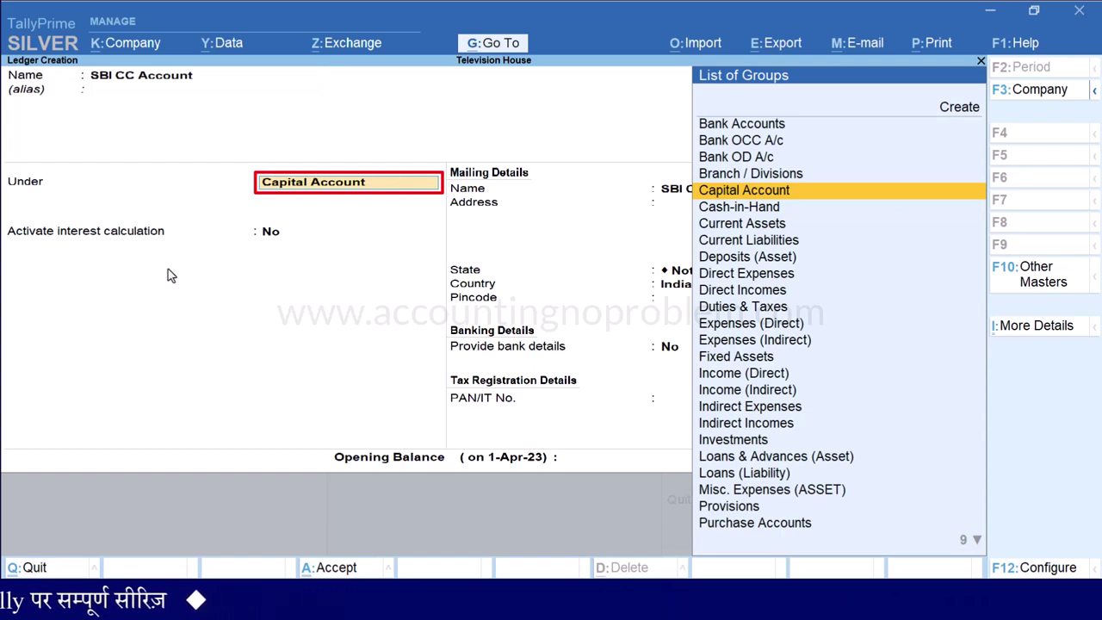
# Place the SBI CC Account ledger under the Bank OD A/c group
pyautogui.press('Up')
pyautogui.press('Up')
pyautogui.press('Up')
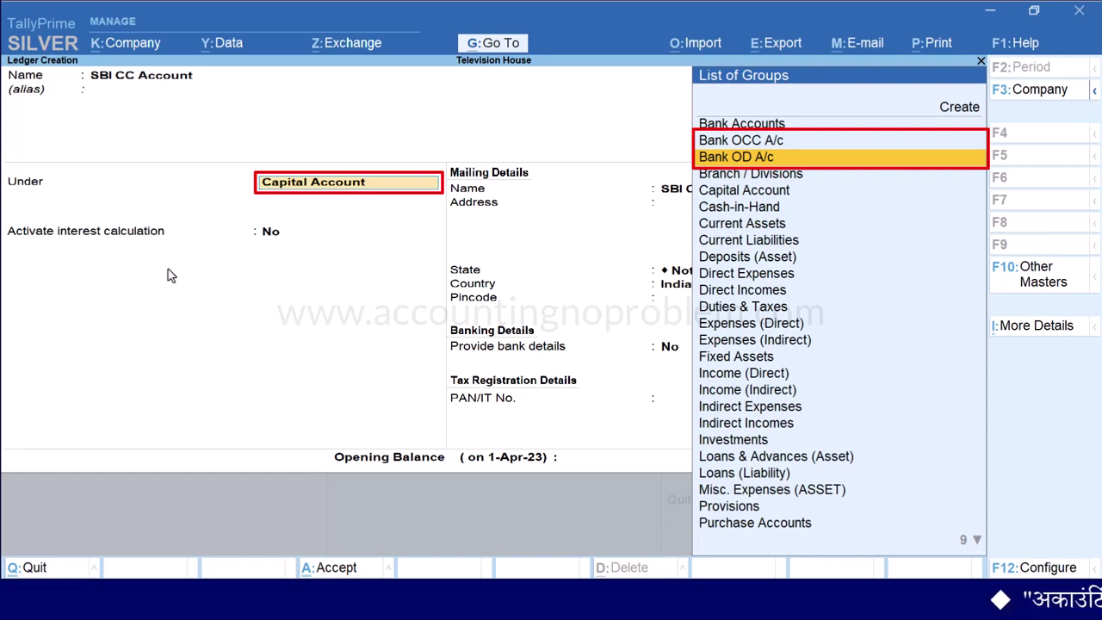
pyautogui.press('Up')
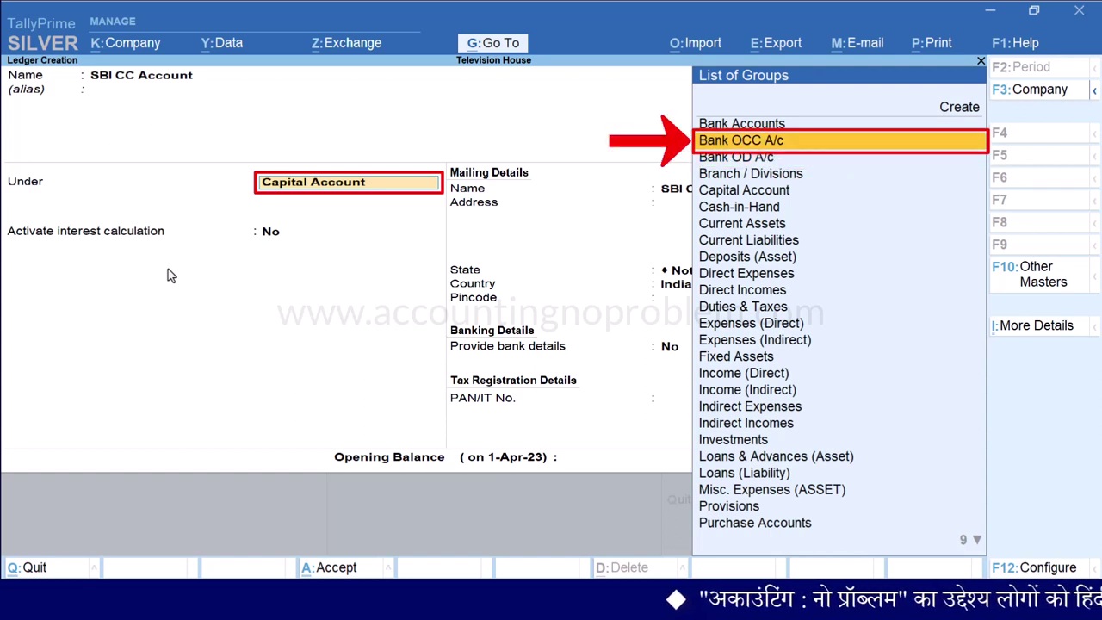
pyautogui.press('Down')
pyautogui.press('Return')
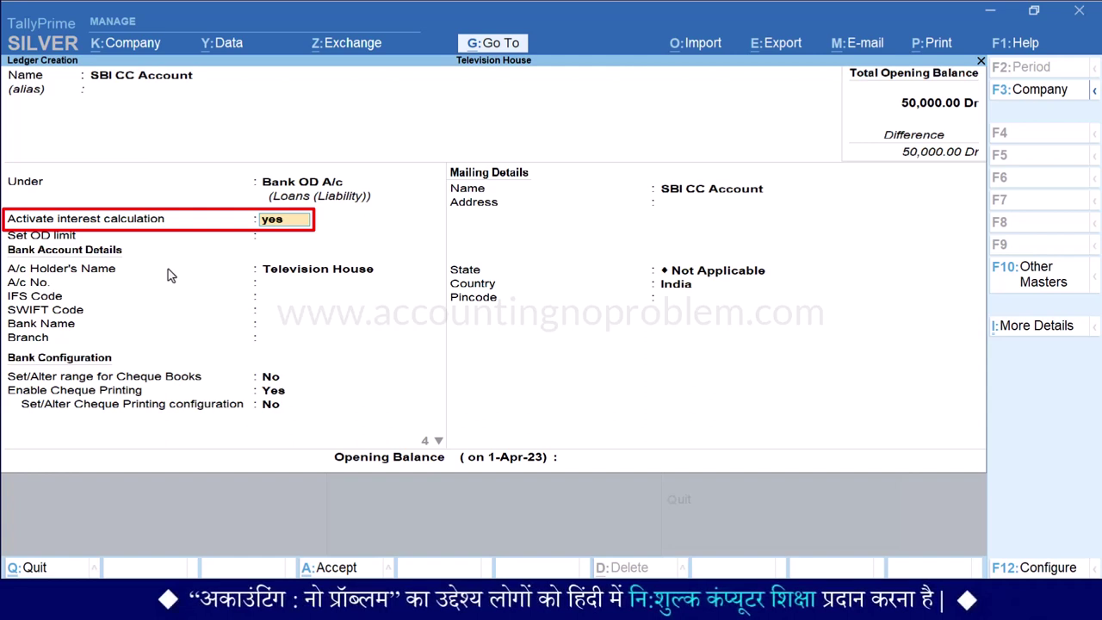
# Activate interest calculation based on Voucher Date, keeping transaction date inclusion at No for amounts added and deducted
pyautogui.press('Return')
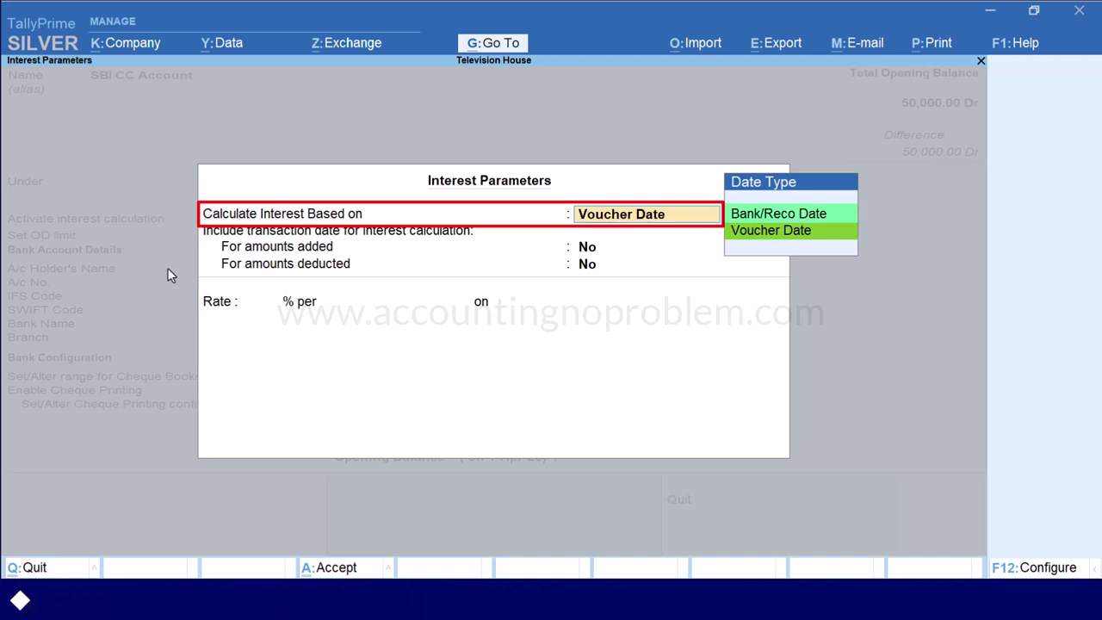
pyautogui.press('Up')
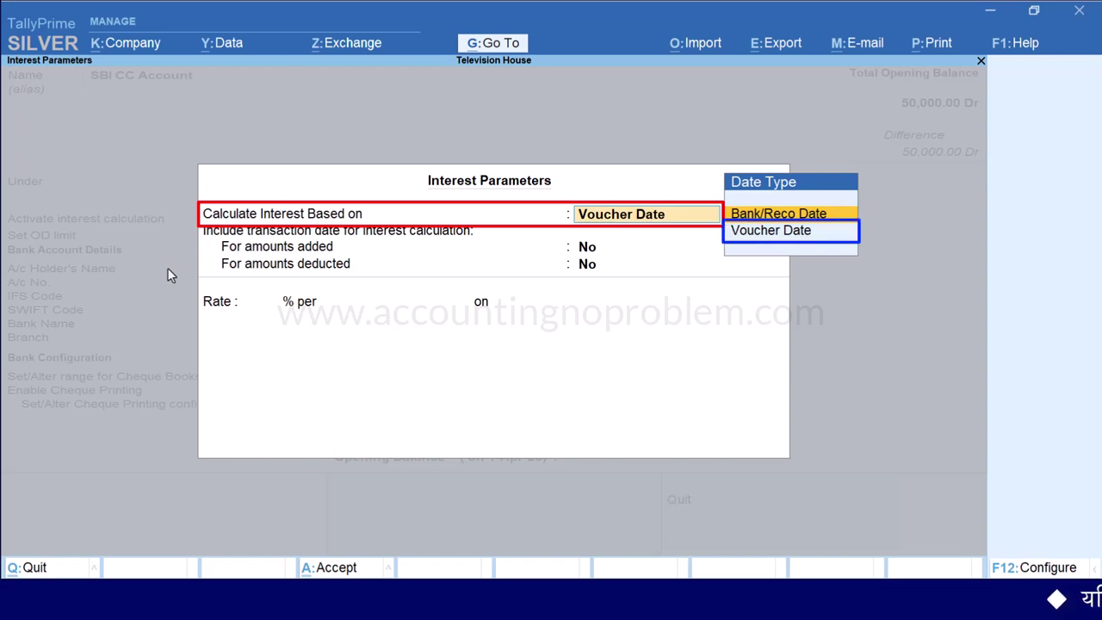
pyautogui.press('Down')
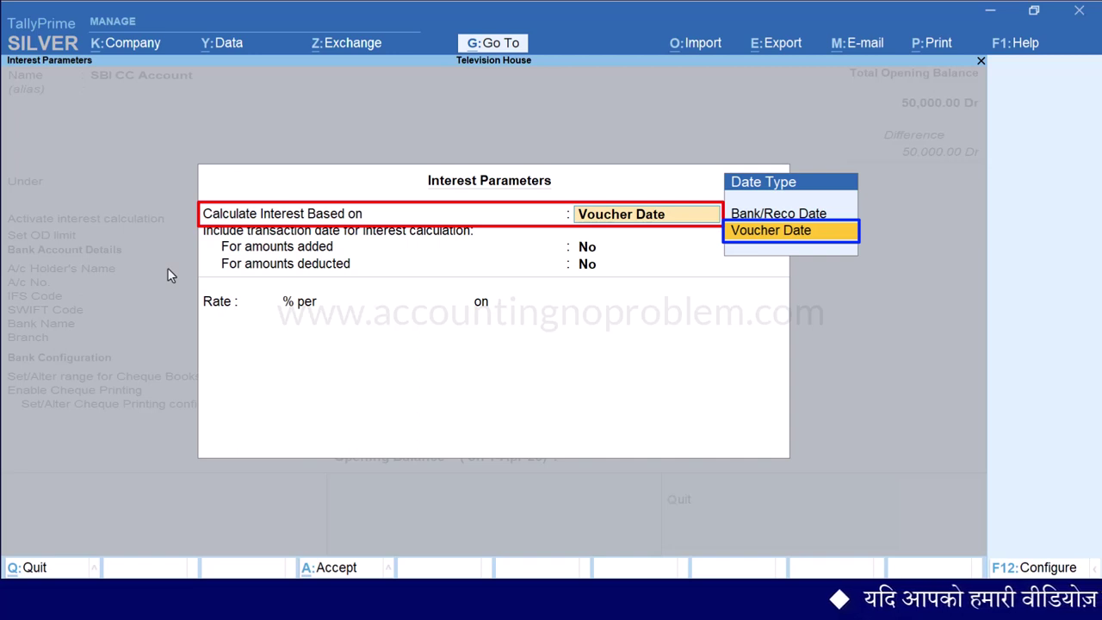
pyautogui.press('Return')
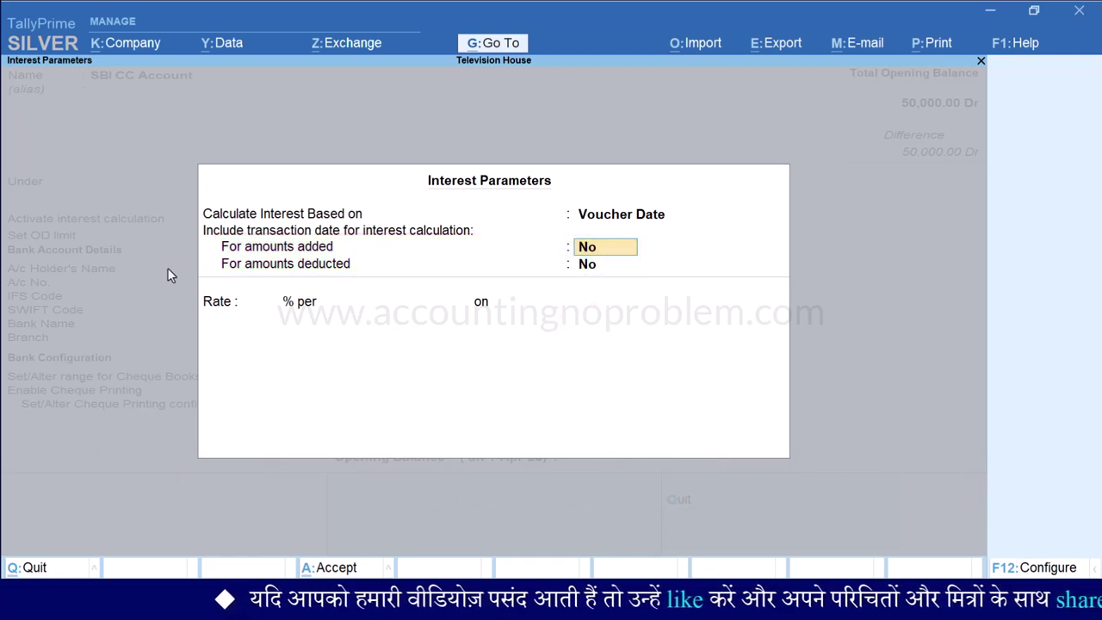
pyautogui.press('Return')
pyautogui.press('Return')
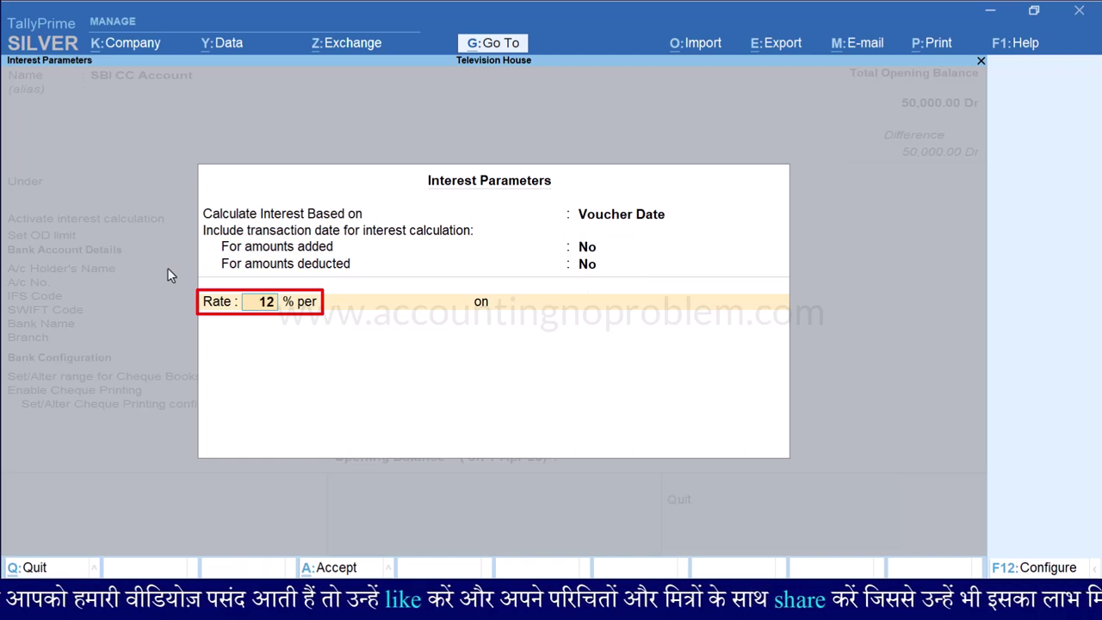
# Set the interest rate to 12% per Calendar Year on Credit Balances Only
pyautogui.press('Return')
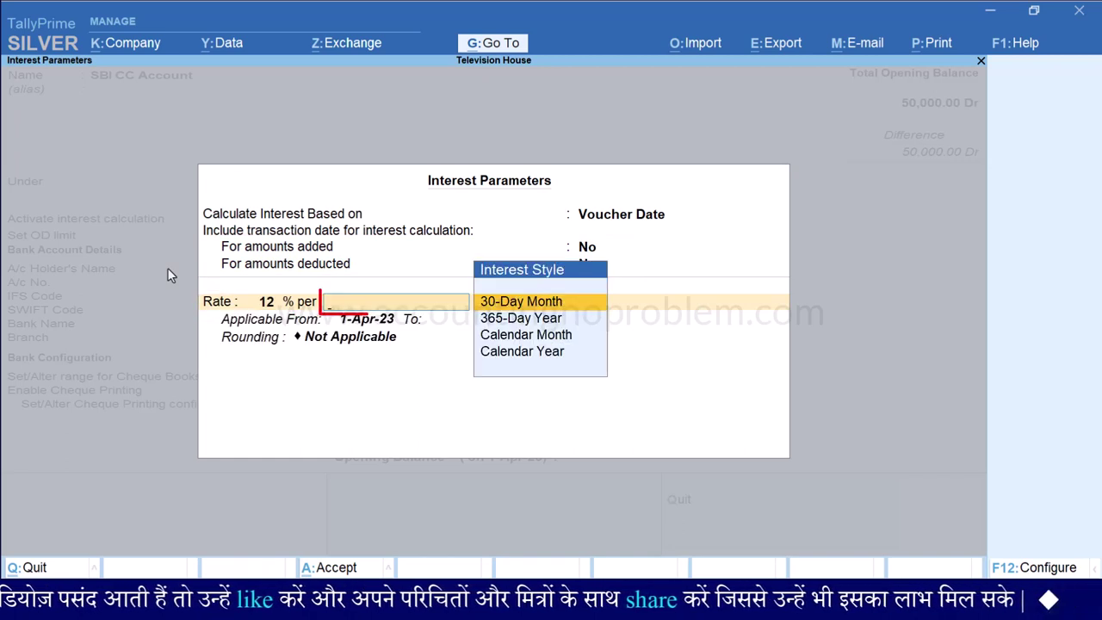
pyautogui.press('Down')
pyautogui.press('Down')
pyautogui.press('Down')
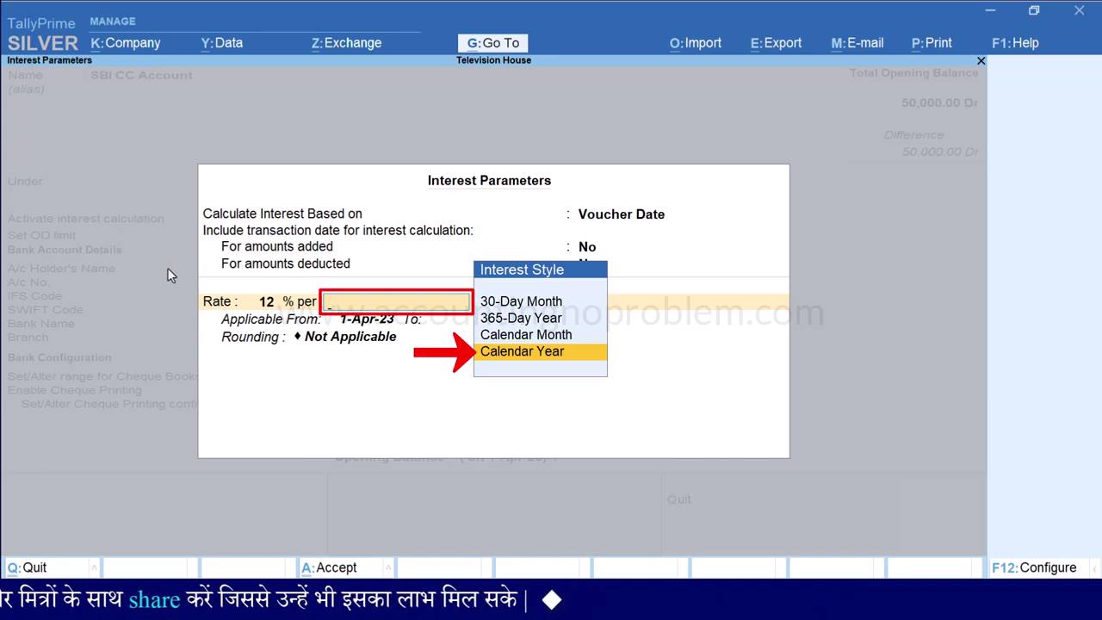
pyautogui.press('Return')
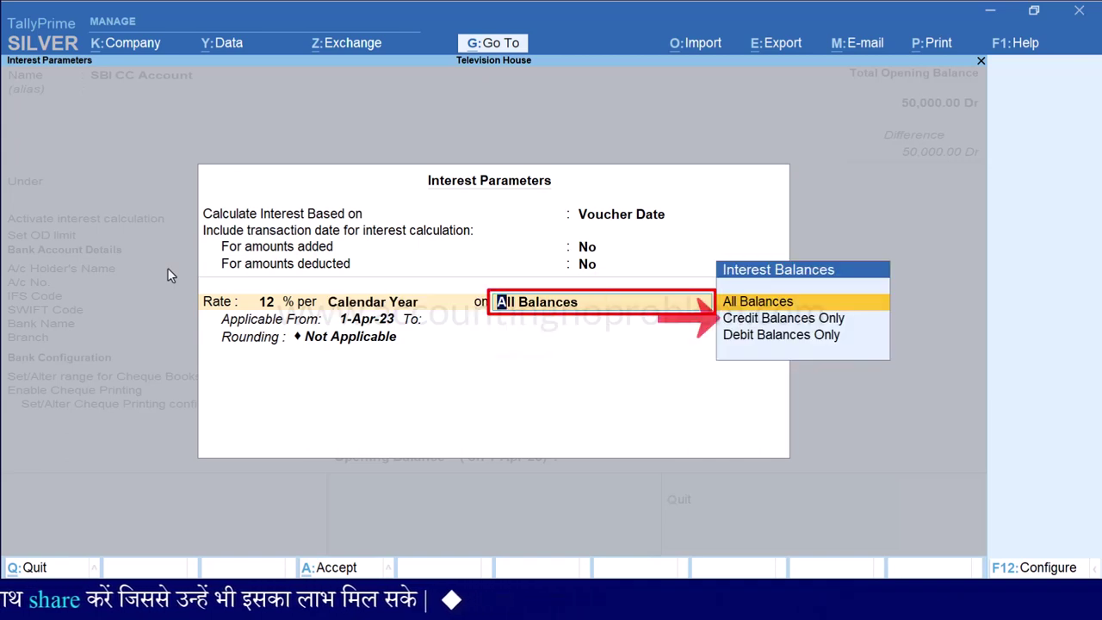
pyautogui.press('Down')
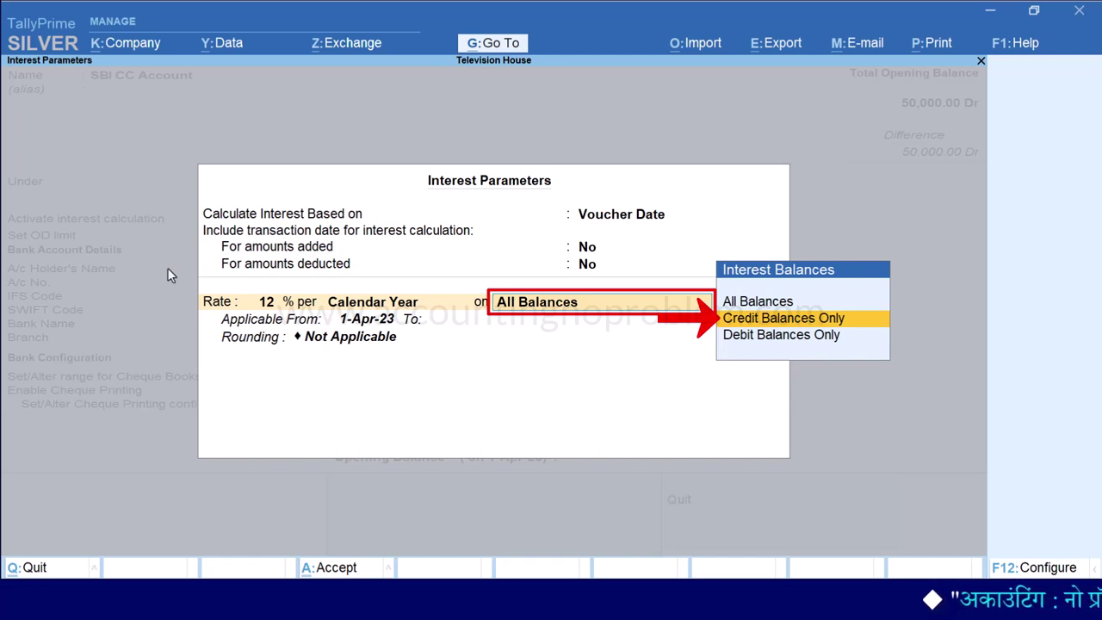
pyautogui.press('Return')
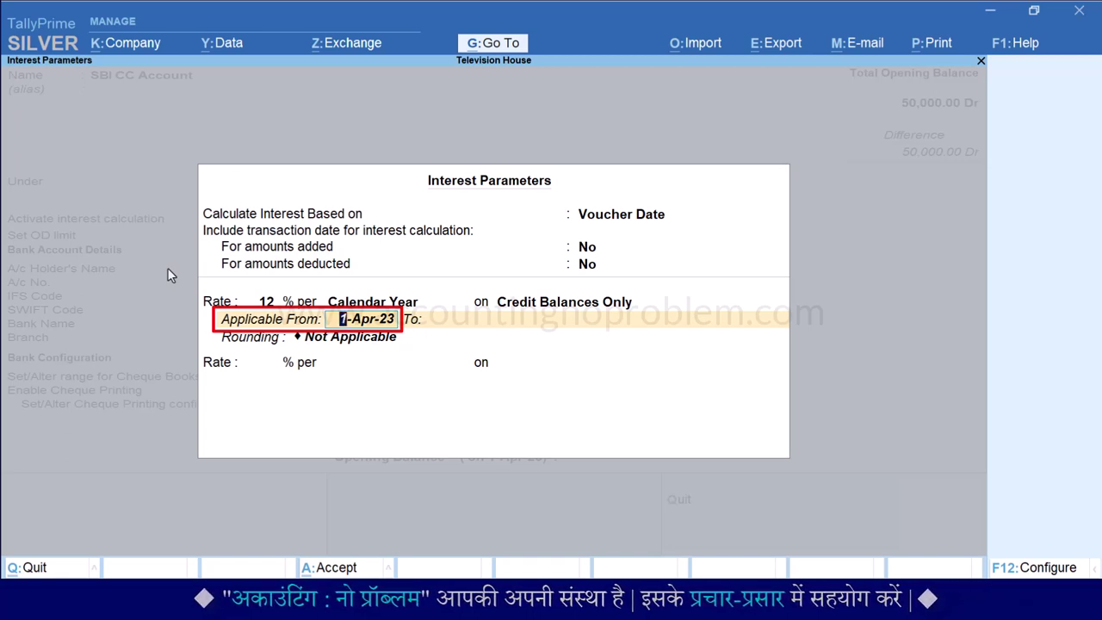
# Apply the interest from 1-Apr-23 with no end date, using Normal Rounding with limit 1, and accept the interest parameters
pyautogui.press('Return')
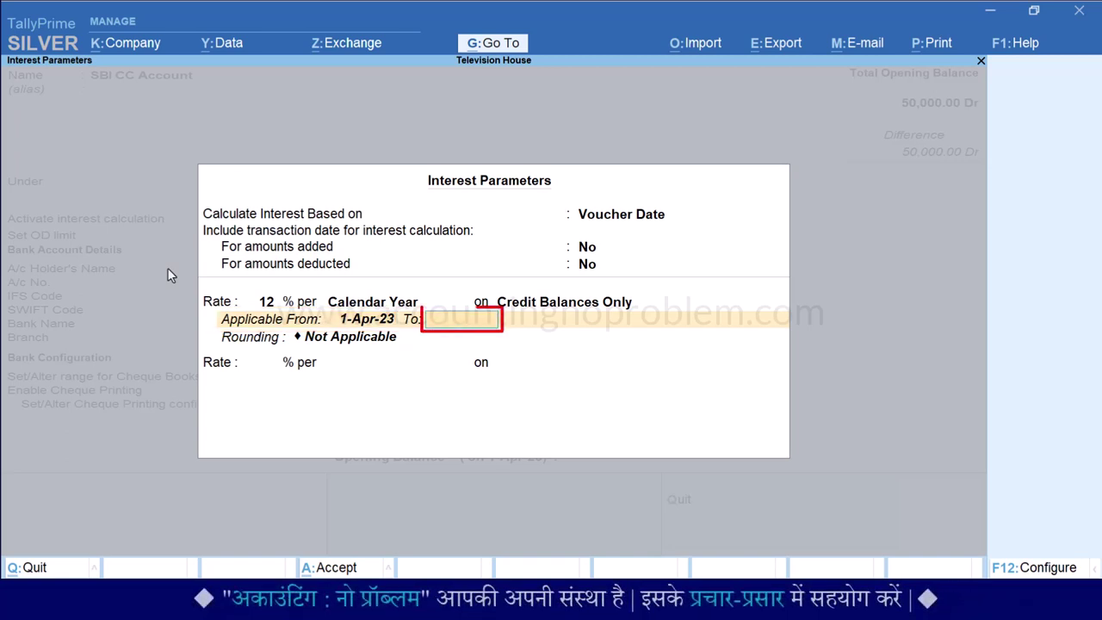
pyautogui.press('Return')
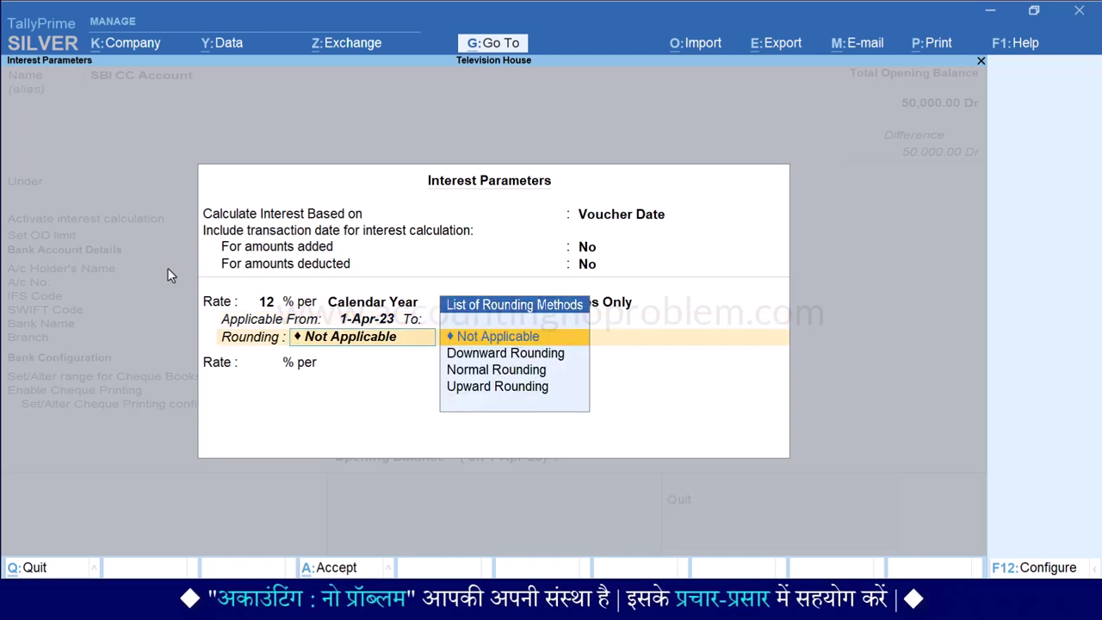
pyautogui.press('Down')
pyautogui.press('Down')
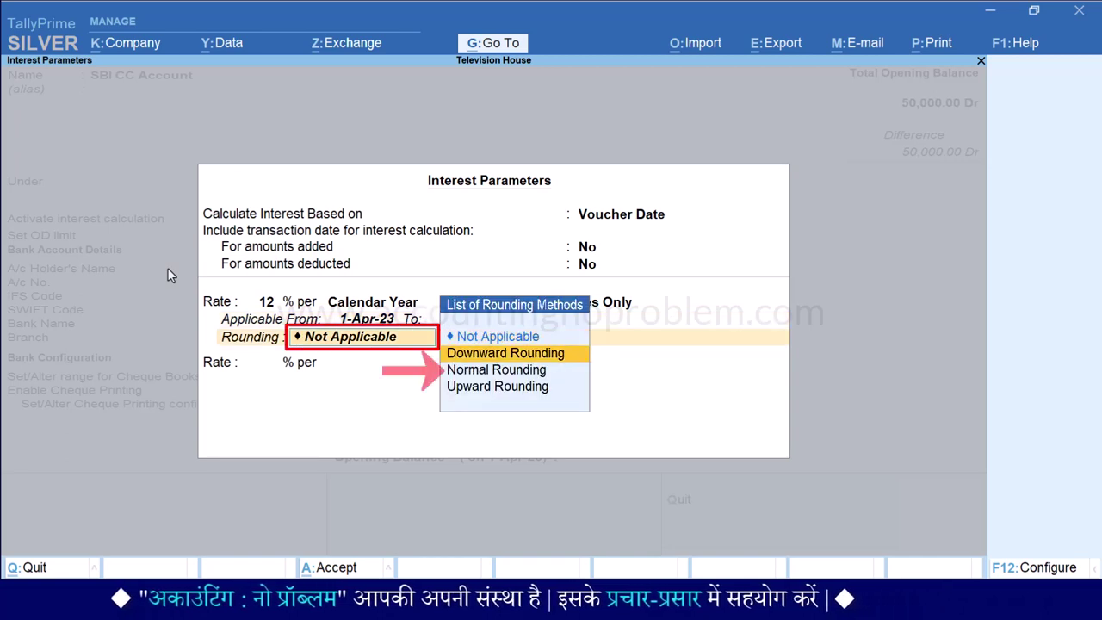
pyautogui.press('Return')
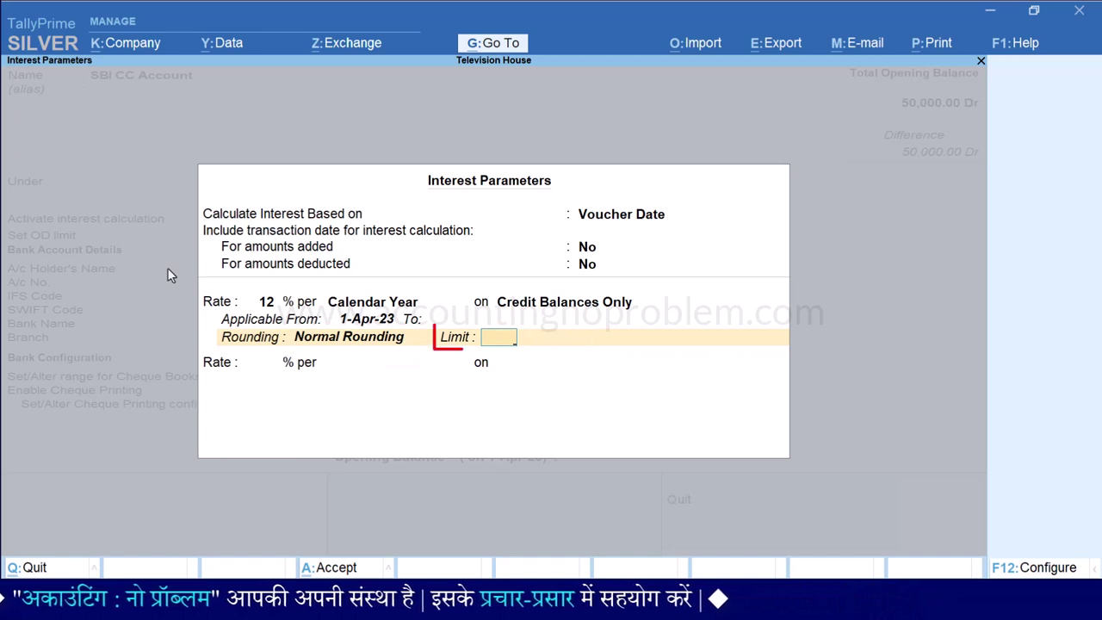
pyautogui.write('1')
pyautogui.press('Return')
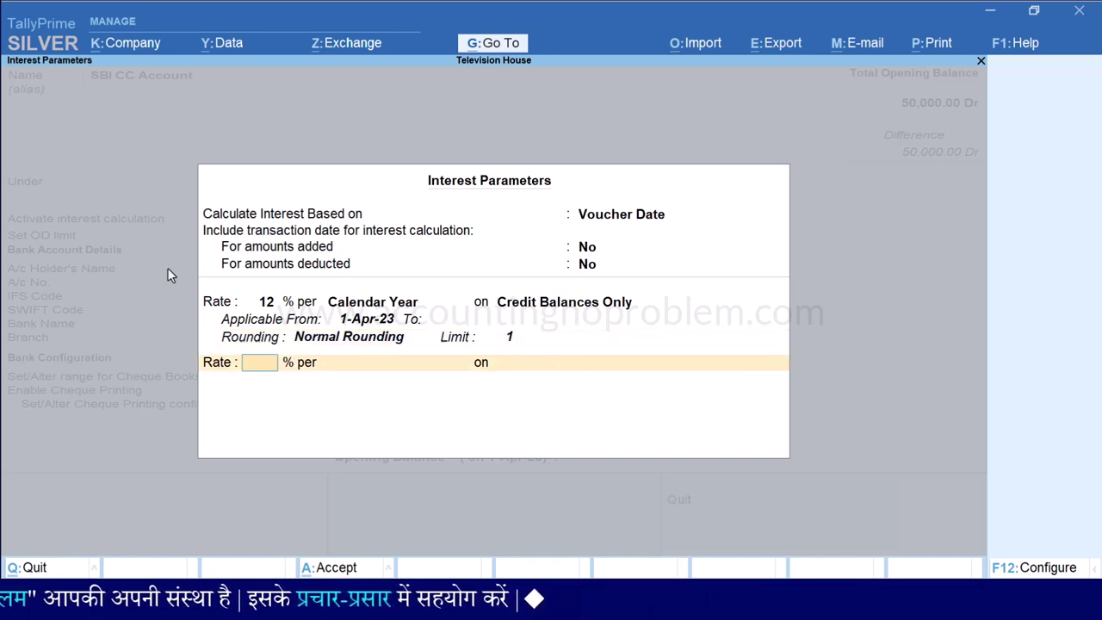
pyautogui.hotkey('ctrl', 'a')
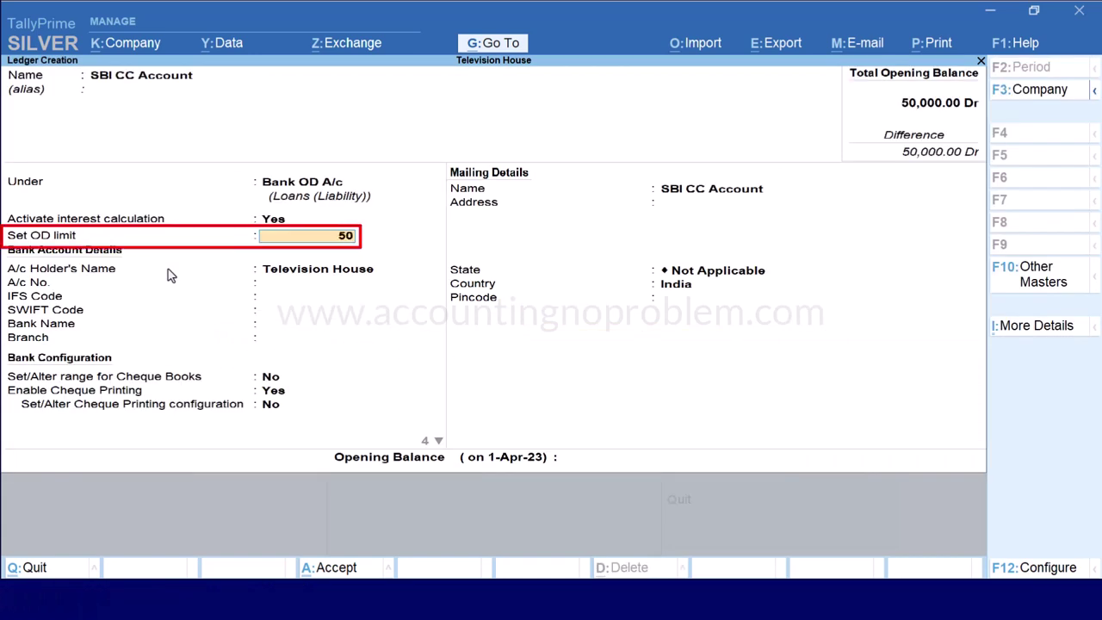
# Set the OD limit to 5,00,000 and enter the bank account number, leaving the IFS and SWIFT codes blank
pyautogui.press('Return')
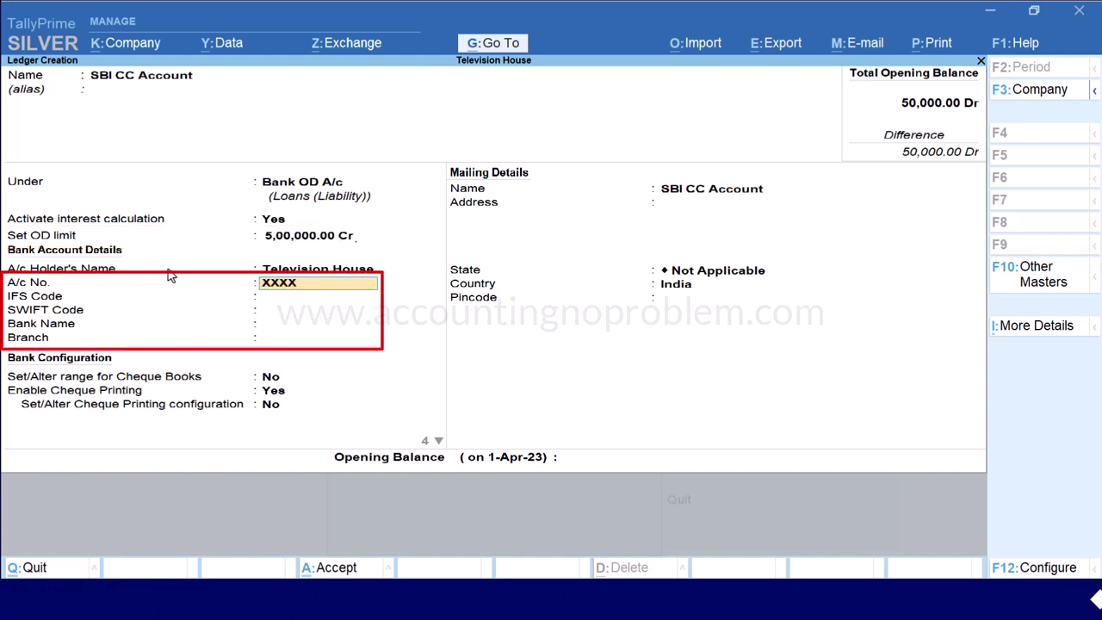
pyautogui.press('Return')
pyautogui.press('Return')
pyautogui.press('Return')
# Choose State Bank of India (India) as the ledger's bank and enter Indore as the branch
pyautogui.write('State b')
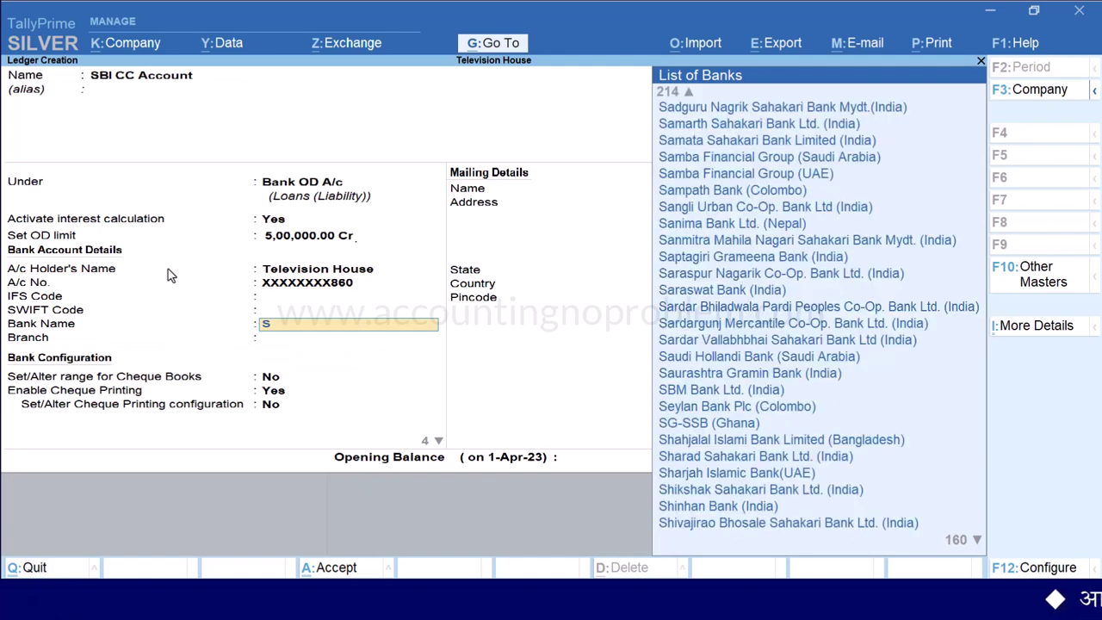
pyautogui.press('Down')
pyautogui.press('Down')
pyautogui.press('Down')
pyautogui.press('Down')
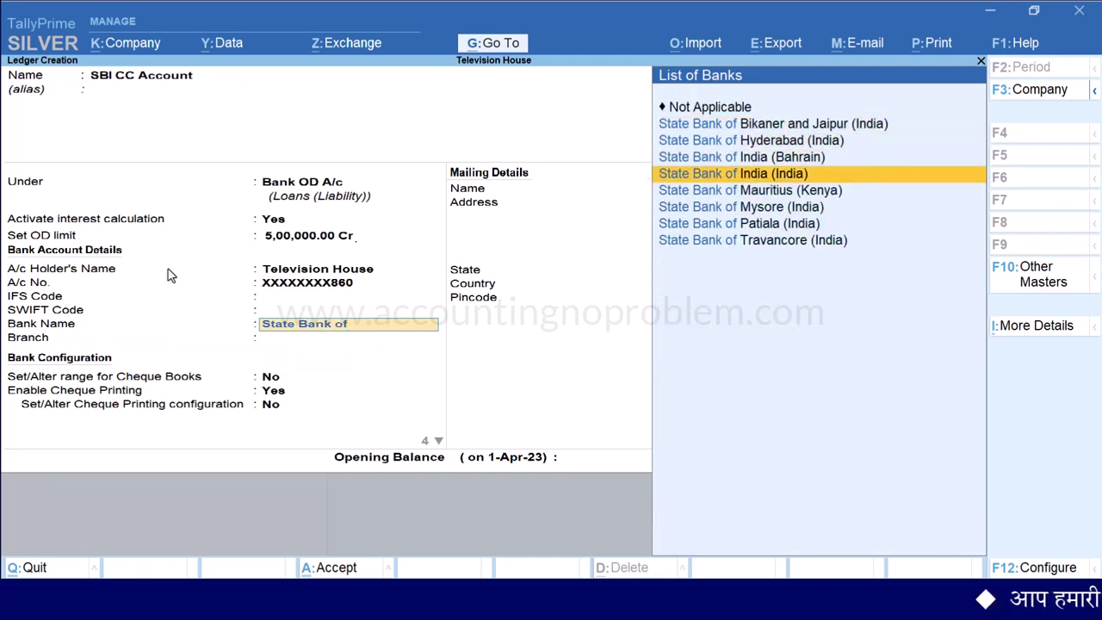
pyautogui.press('Return')
pyautogui.write('Indore')
pyautogui.press('Return')
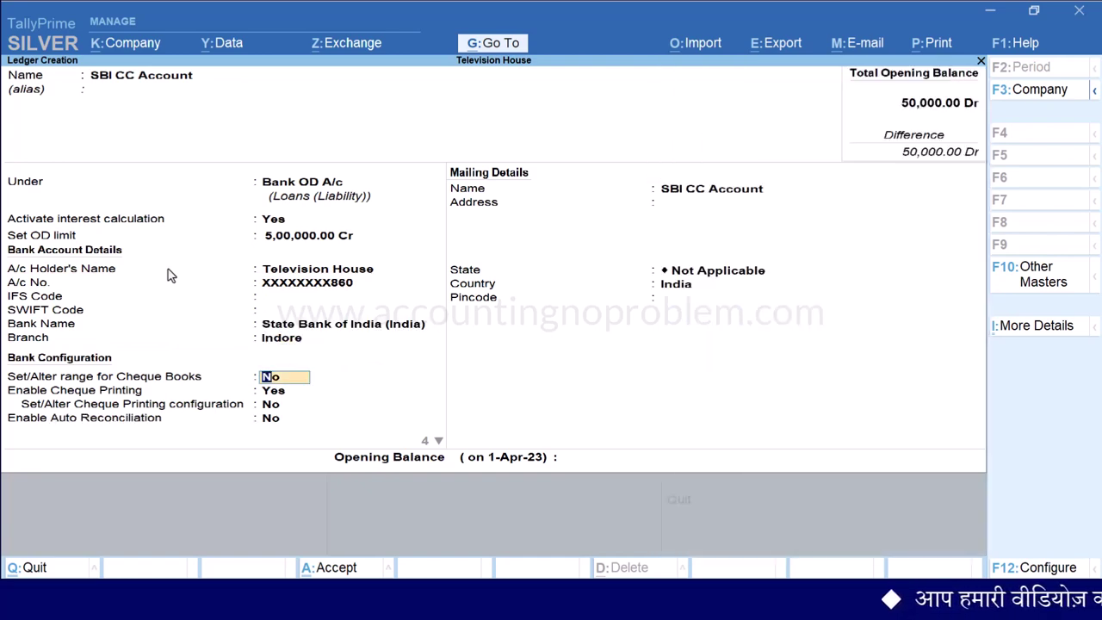
# Keep the default bank configuration for cheque books, cheque printing and auto reconciliation
pyautogui.press('Return')
pyautogui.press('Return')
pyautogui.press('Return')
pyautogui.press('Return')
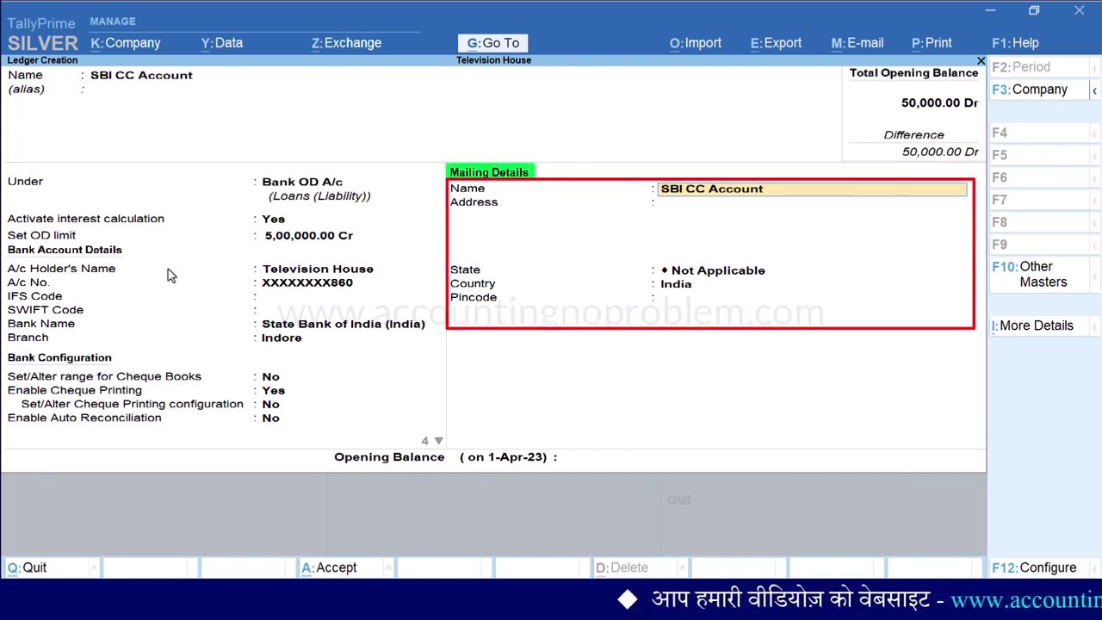
# Fill in the mailing details with name State Bank of India, address Indore, state Madhya Pradesh, country India and pincode 452001
pyautogui.write('State Bank of')
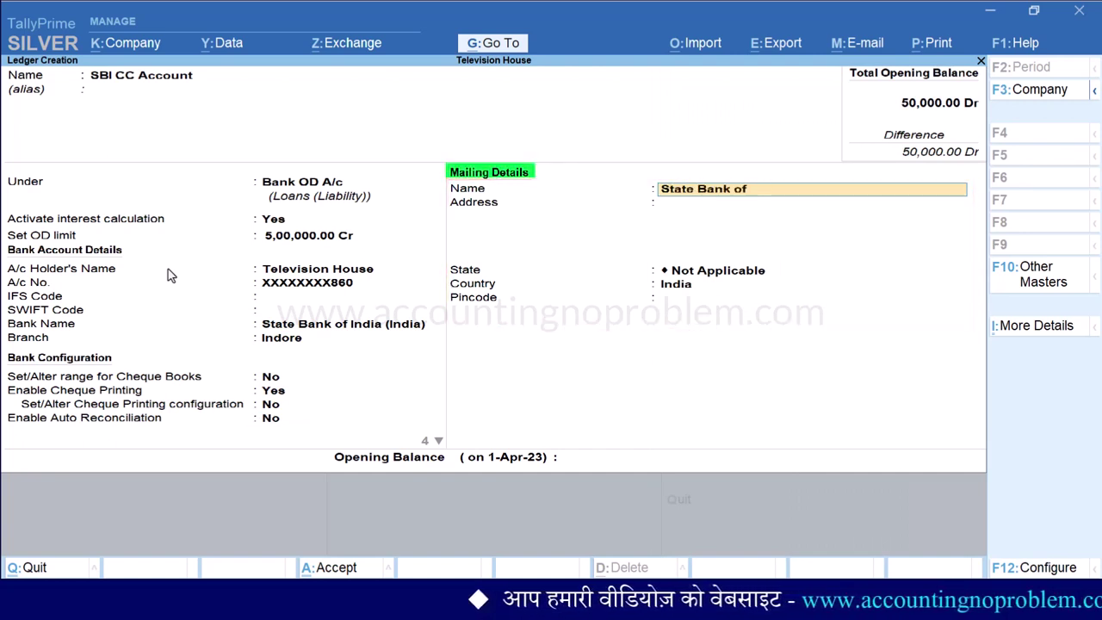
pyautogui.write(' India')
pyautogui.press('Return')
pyautogui.write('Indore')
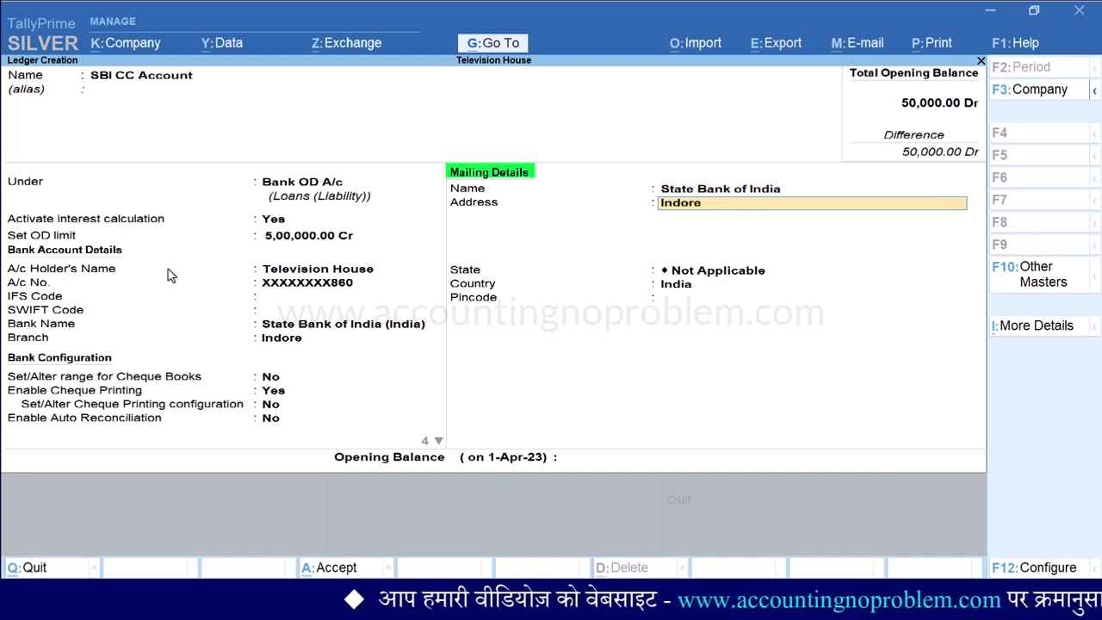
pyautogui.press('Return')
pyautogui.press('Return')
pyautogui.write('Madh')
pyautogui.press('Return')
pyautogui.write('4')
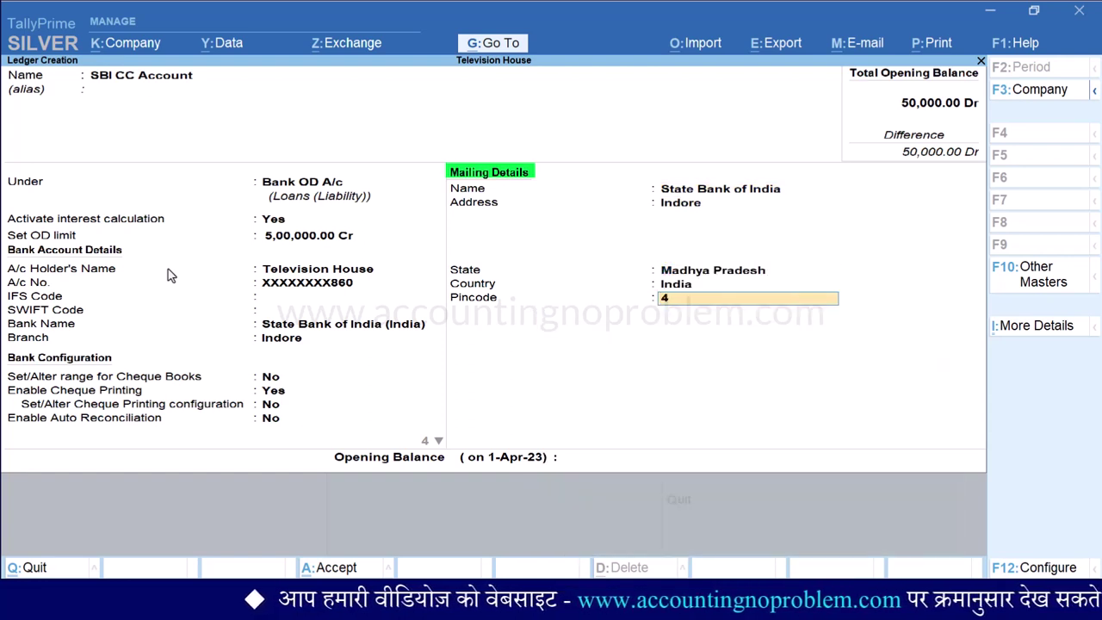
pyautogui.write('52001')
pyautogui.press('Return')
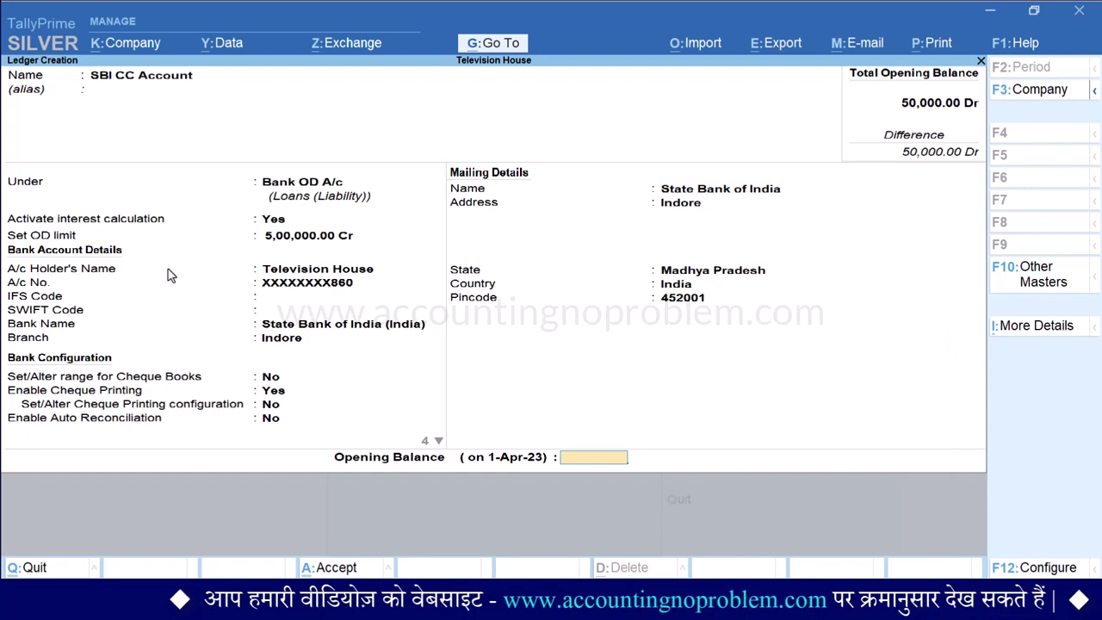
# Save the ledger without an opening balance and return to the Gateway of Tally
pyautogui.press('Return')
pyautogui.press('Return')
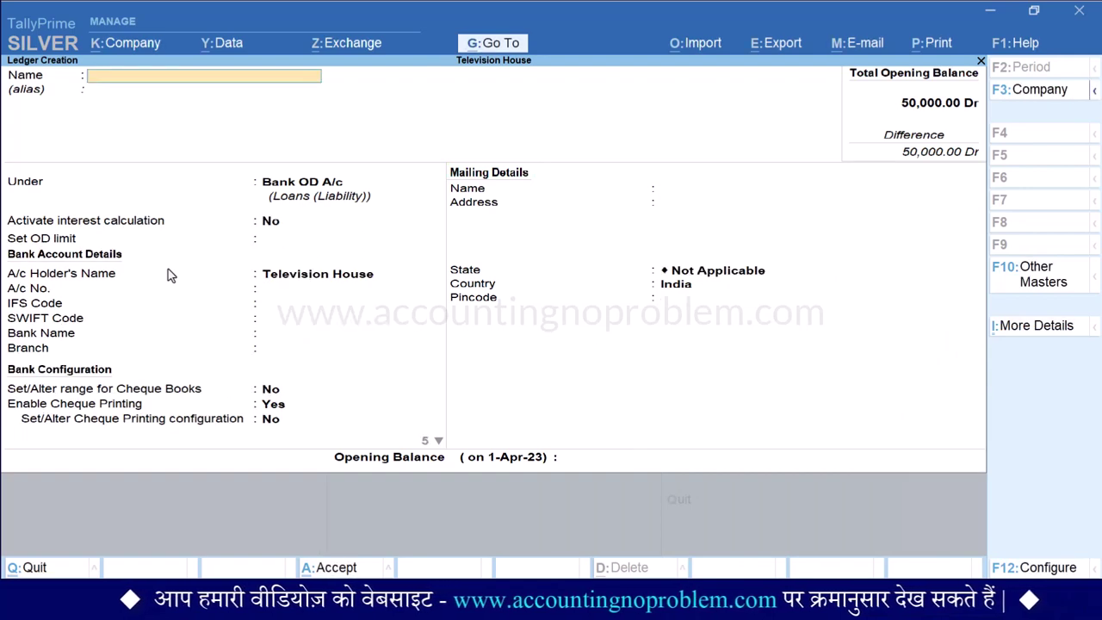
pyautogui.press('Escape')
pyautogui.press('Escape')
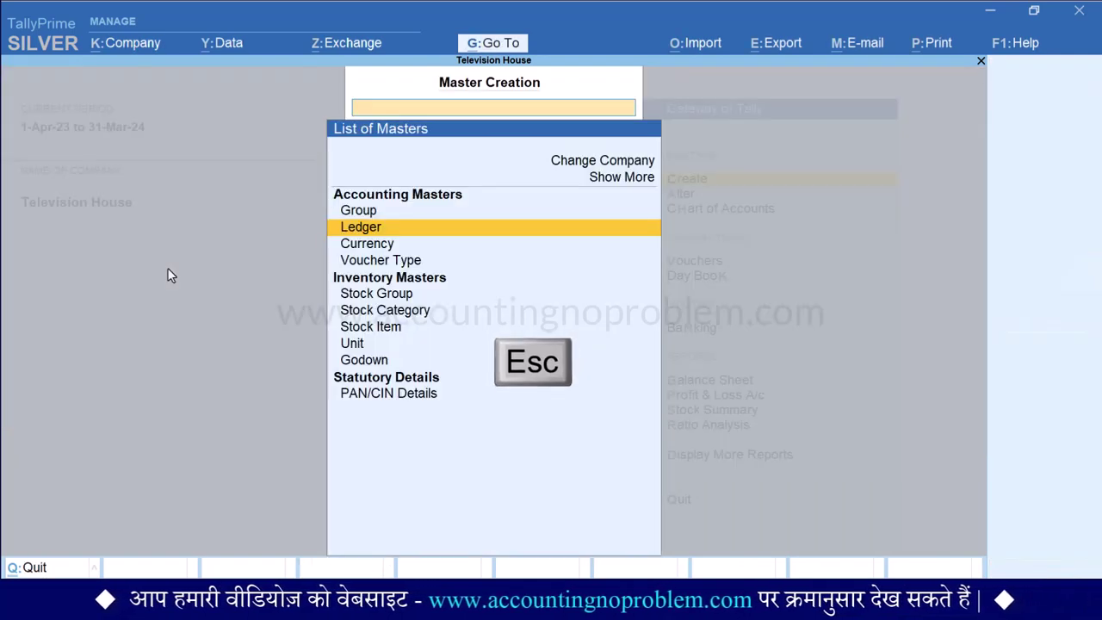
pyautogui.press('Escape')
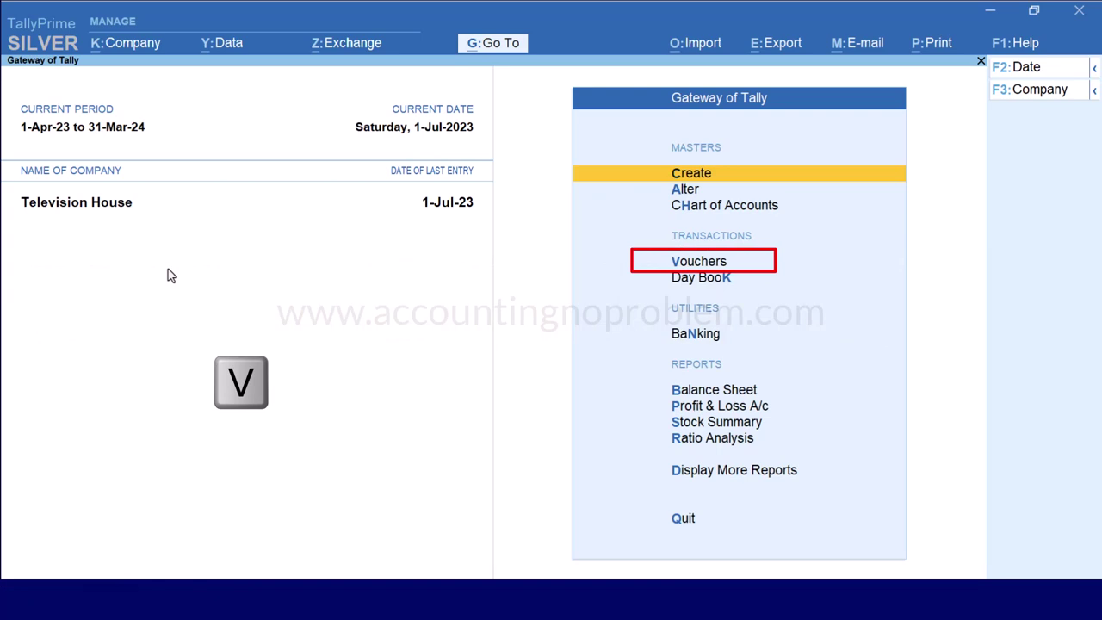
# Start a contra voucher dated 1-Apr-23 and credit SBI CC Account with 25,000
pyautogui.press('v')
pyautogui.press('F4')
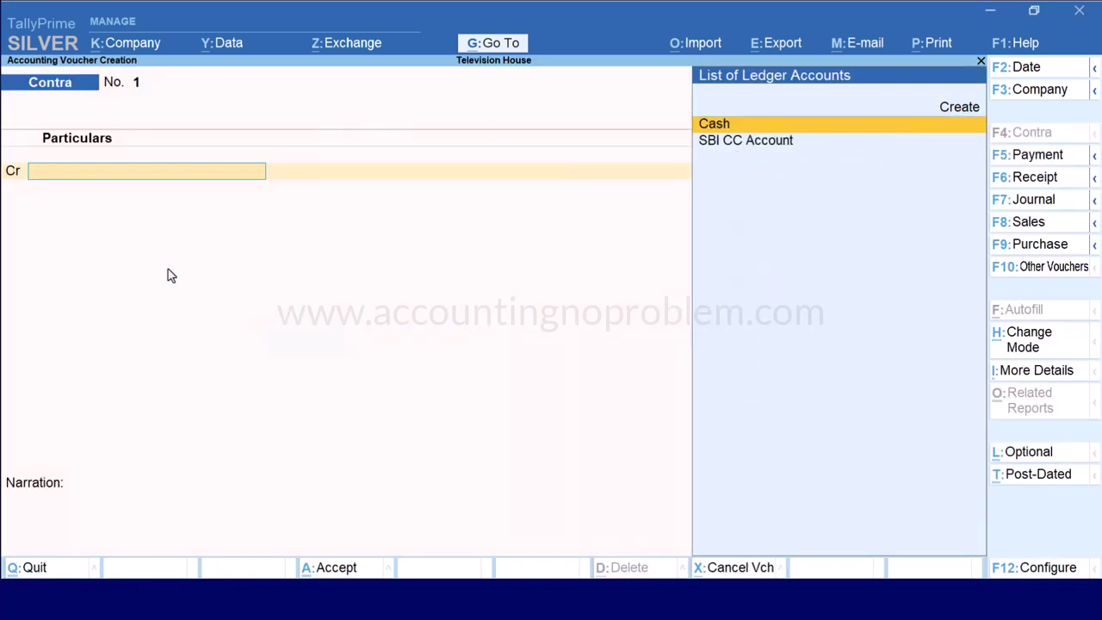
pyautogui.press('F2')
pyautogui.press('Return')
pyautogui.press('Down')
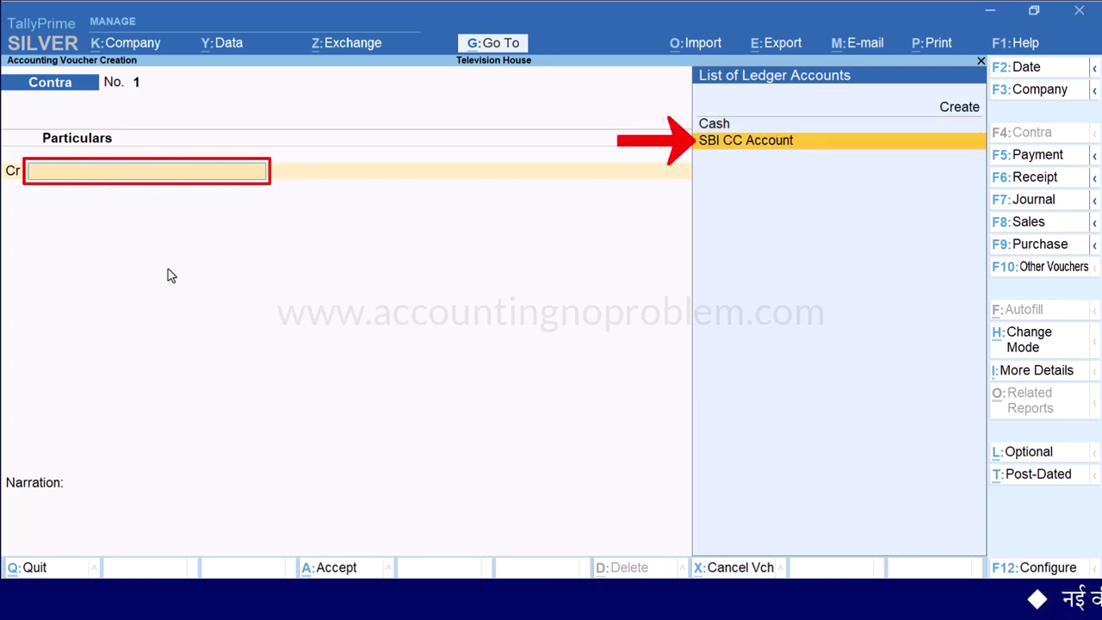
pyautogui.press('Return')
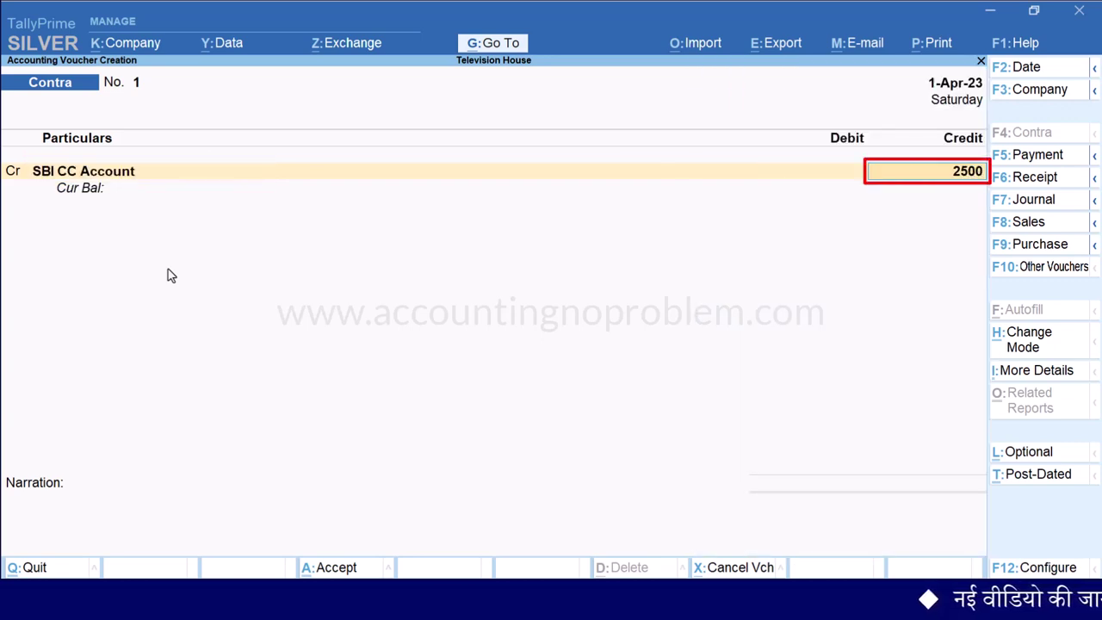
pyautogui.press('Return')
# Allocate the bank withdrawal as a cheque with instrument number 121111, keeping the 1-Apr-23 instrument date
pyautogui.press('Return')
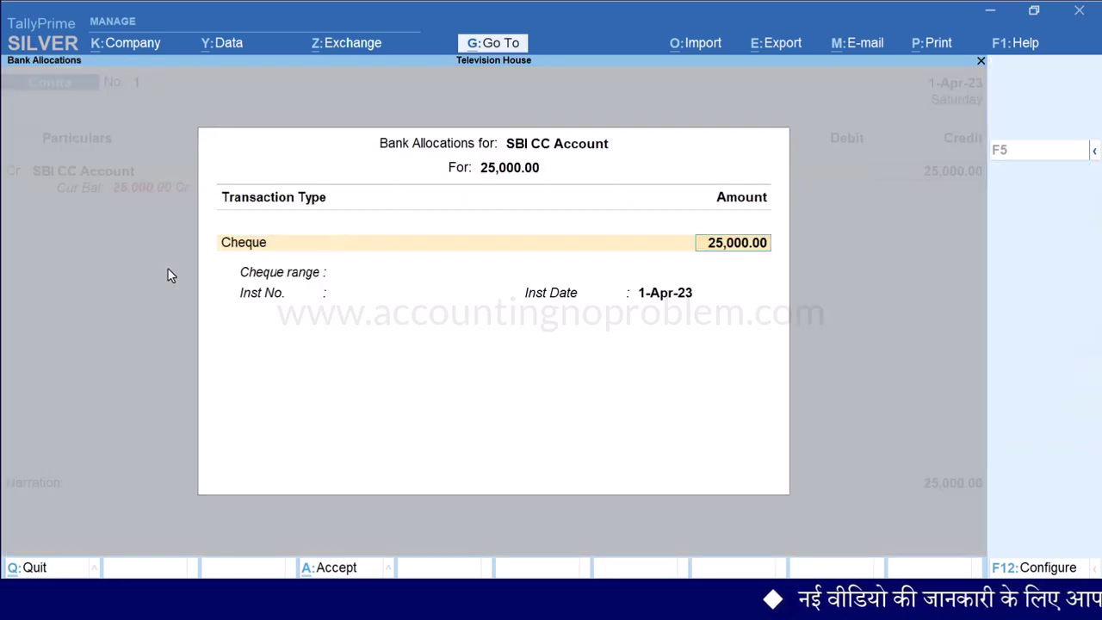
pyautogui.press('Return')
pyautogui.write('121111')
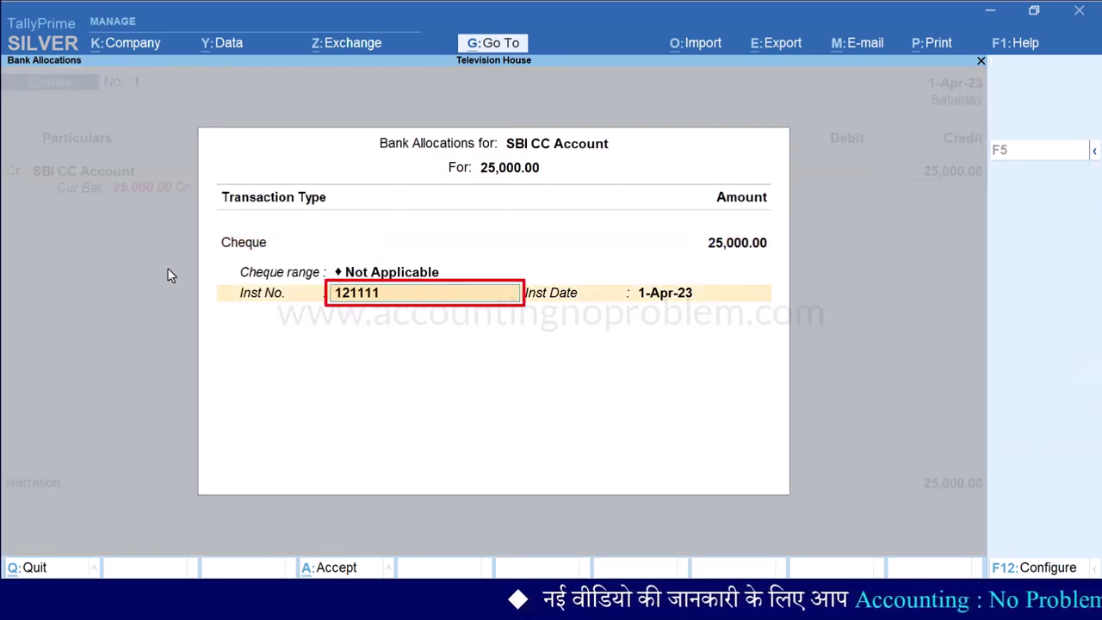
pyautogui.press('Return')
pyautogui.press('Return')
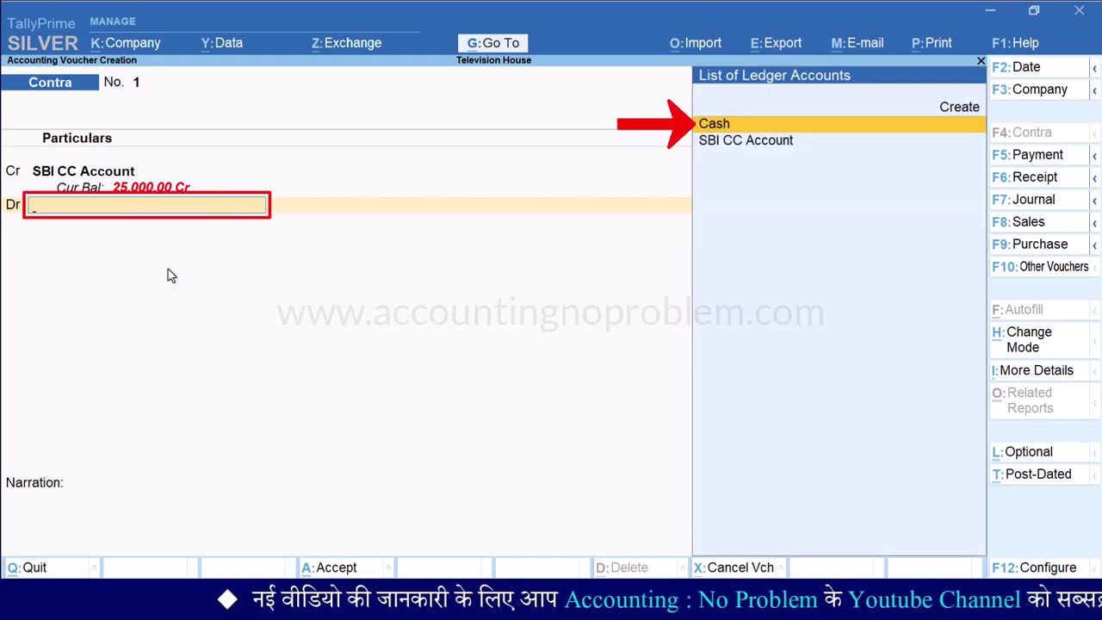
# Debit Cash for 25,000, enter the narration "Being cash withdrawn from Bank CC A/c." and save the contra voucher
pyautogui.press('Return')
pyautogui.press('Return')
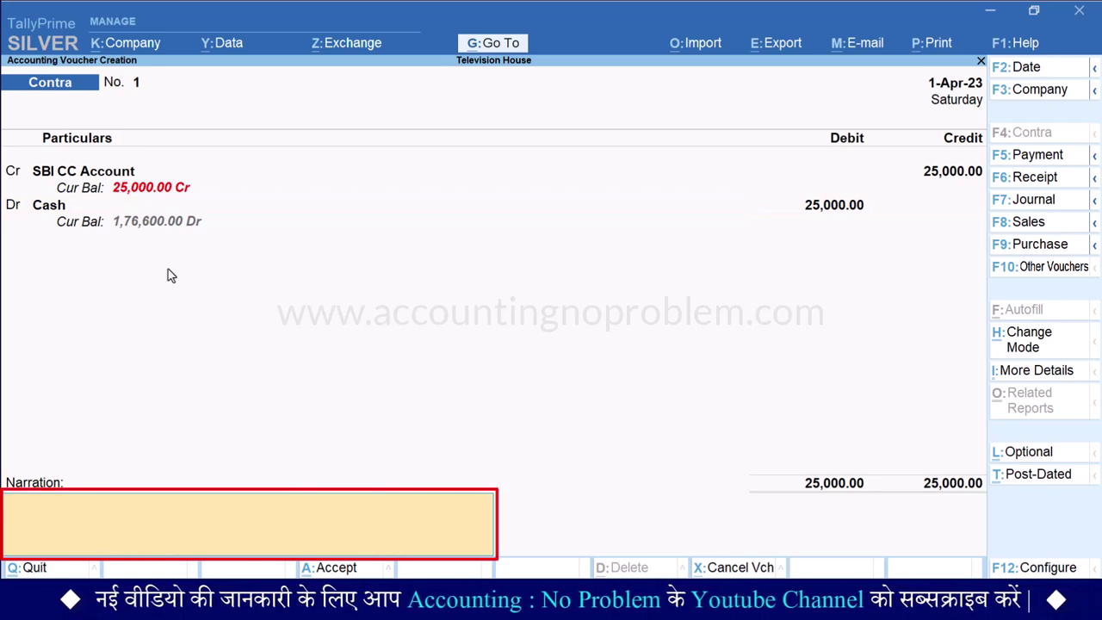
pyautogui.write('Being cash withdrawn from Bank CC A/c.')
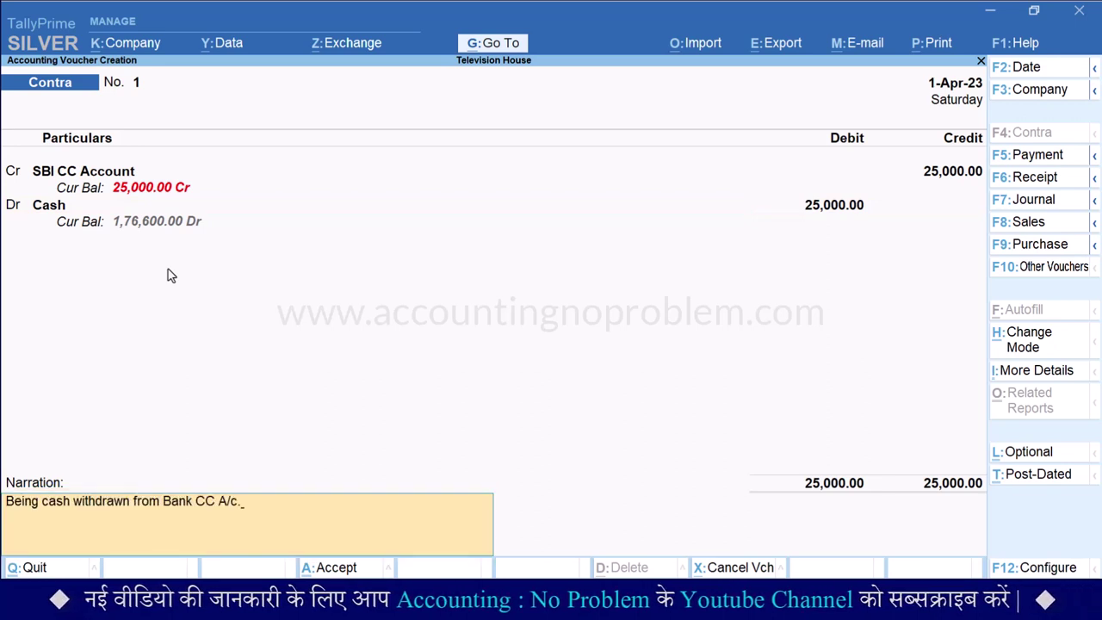
pyautogui.press('Return')
pyautogui.press('Return')
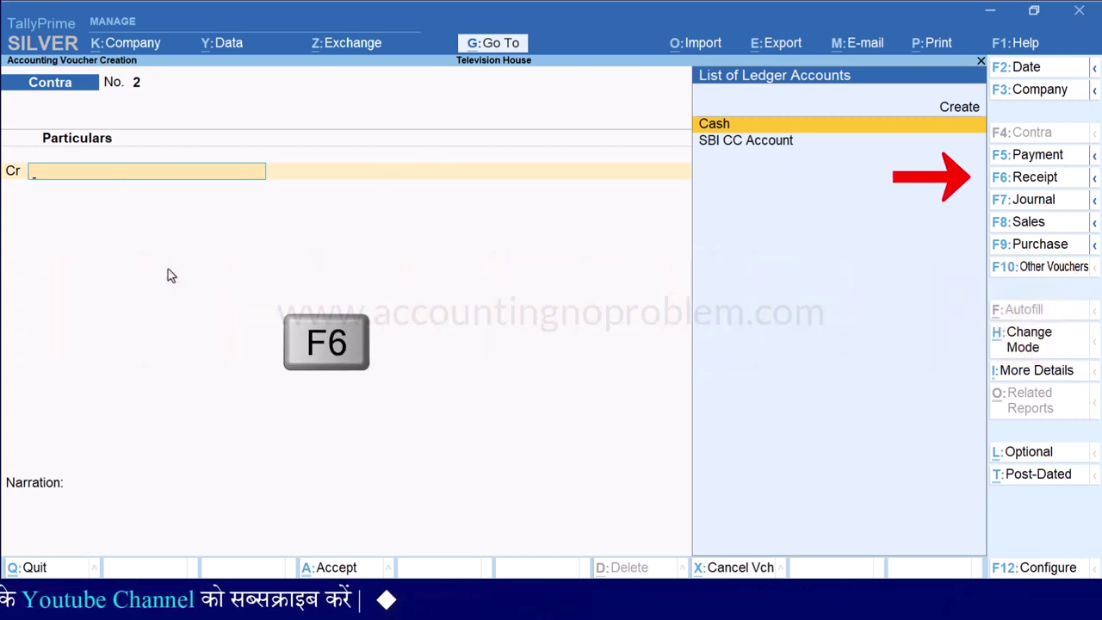
# Start a receipt voucher and credit Customer-2 with 20,000
pyautogui.press('F6')
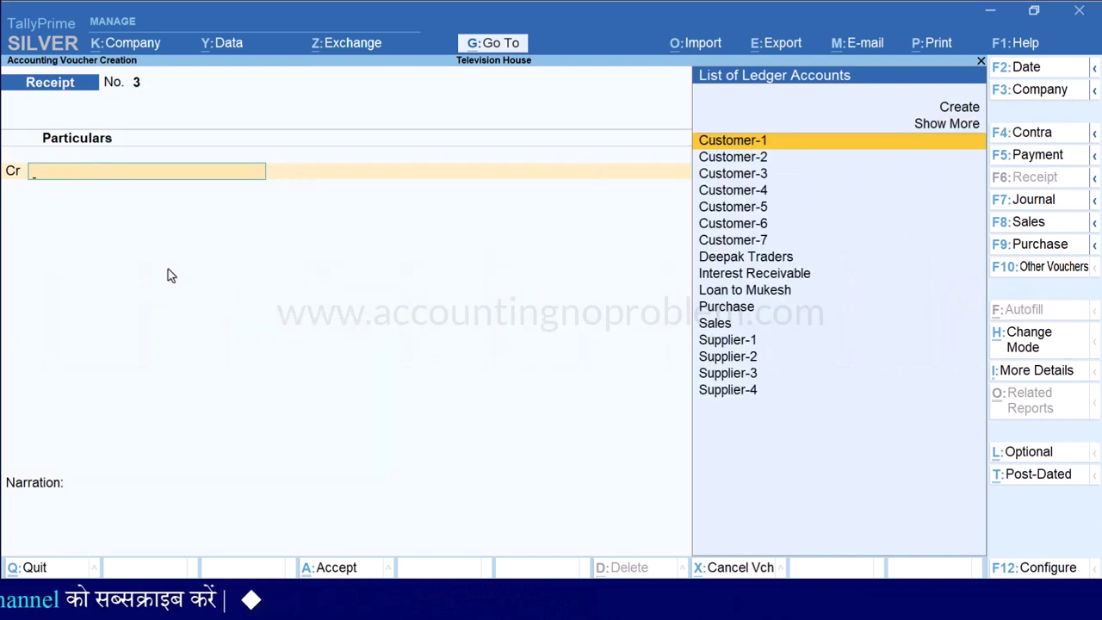
pyautogui.press('Down')
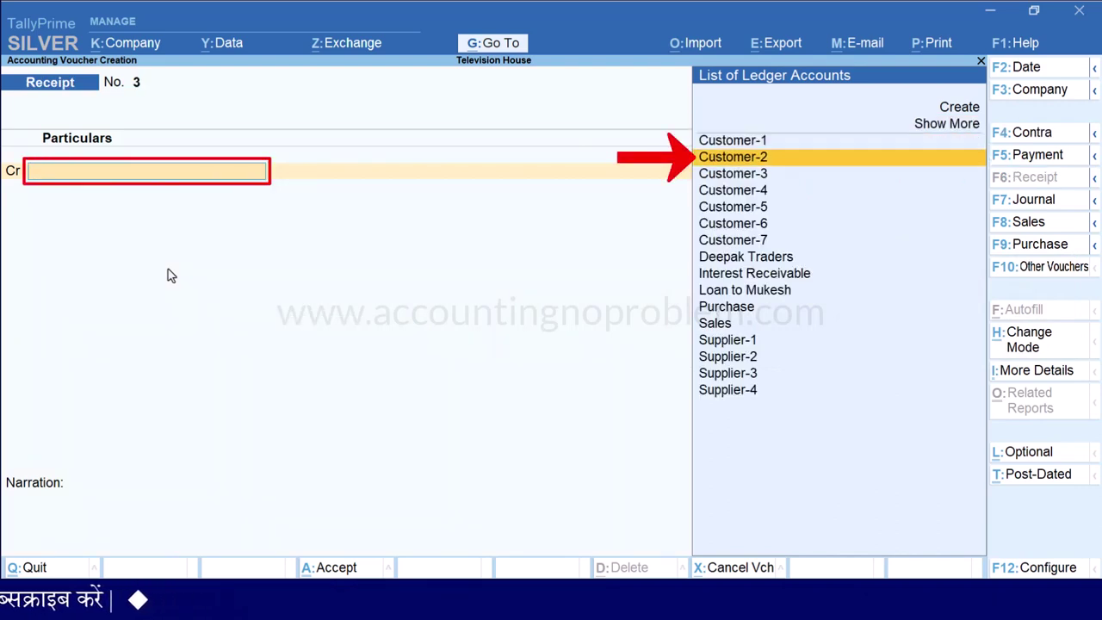
pyautogui.press('Return')
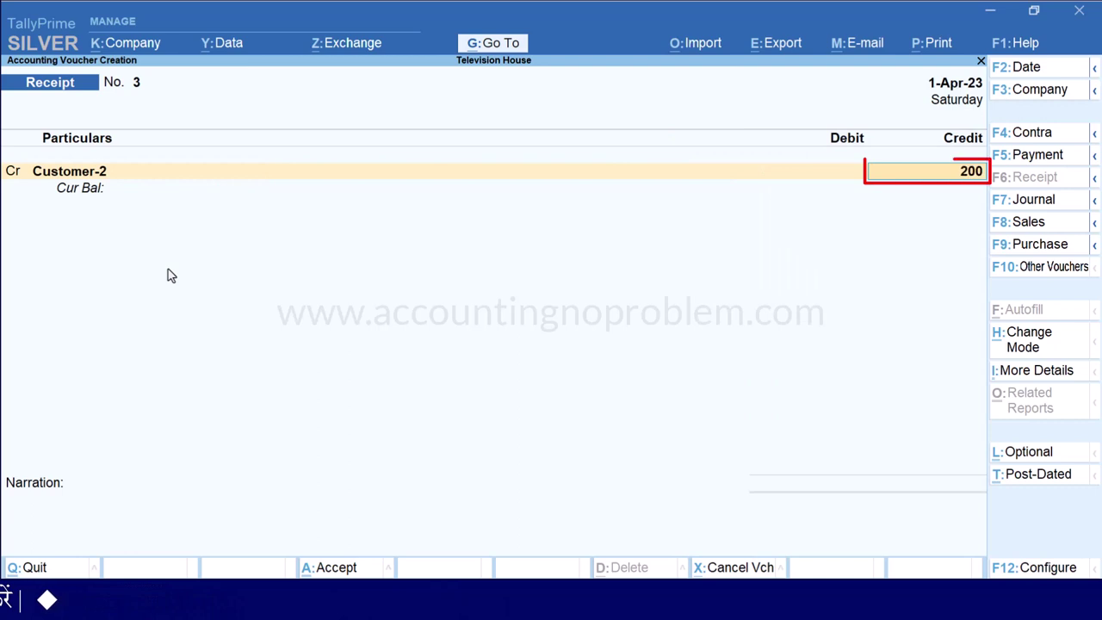
pyautogui.write('20000')
pyautogui.press('Return')
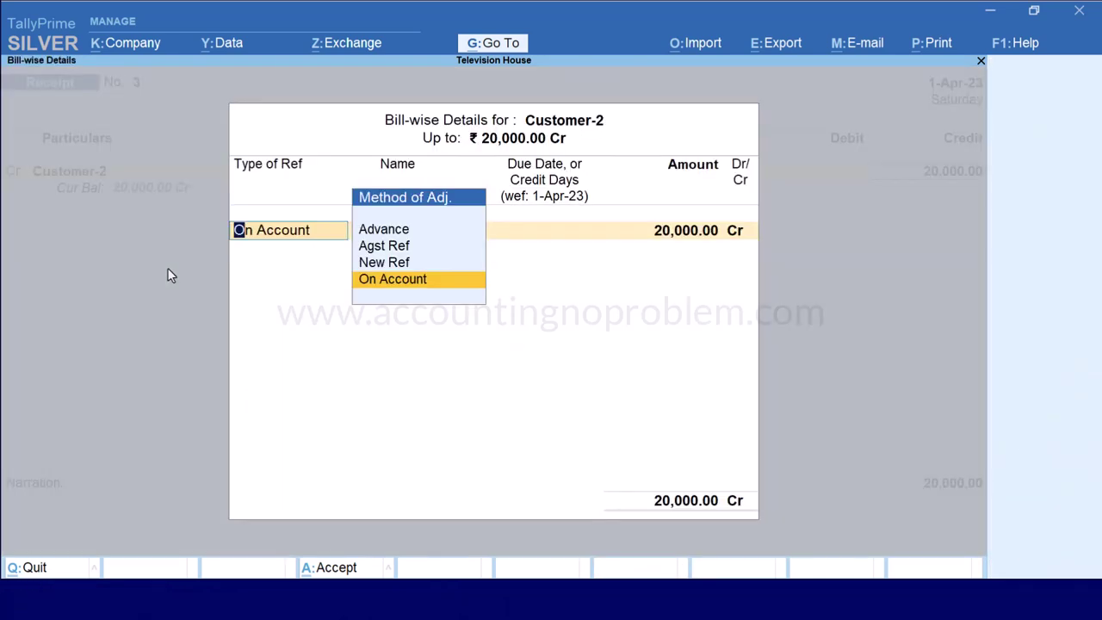
# Allocate Customer-2's 20,000 bill-wise as an Advance, keeping the suggested reference name 3
pyautogui.press('Up')
pyautogui.press('Up')
pyautogui.press('Up')
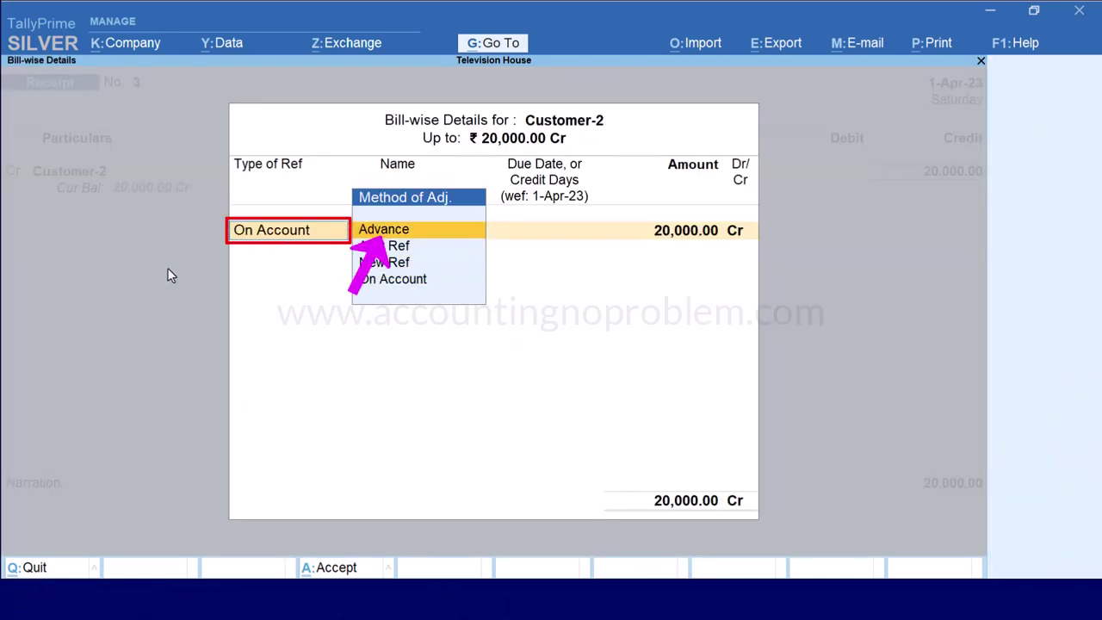
pyautogui.press('Return')
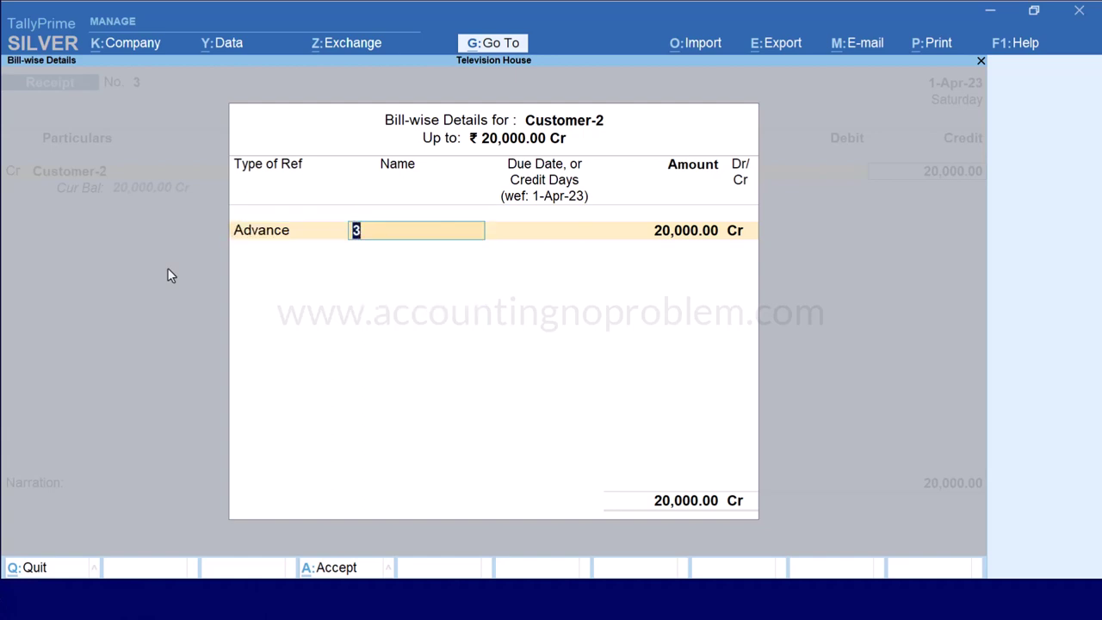
pyautogui.press('Return')
pyautogui.press('Return')
pyautogui.press('Return')
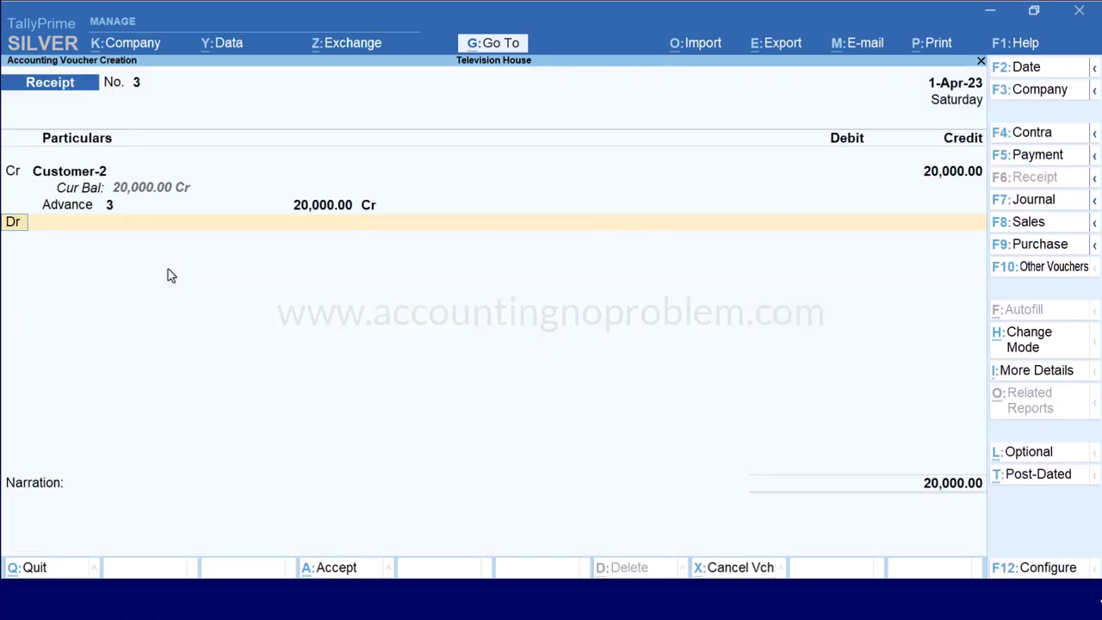
# Debit SBI CC Account for 20,000 in the receipt voucher
pyautogui.write('Sbi')
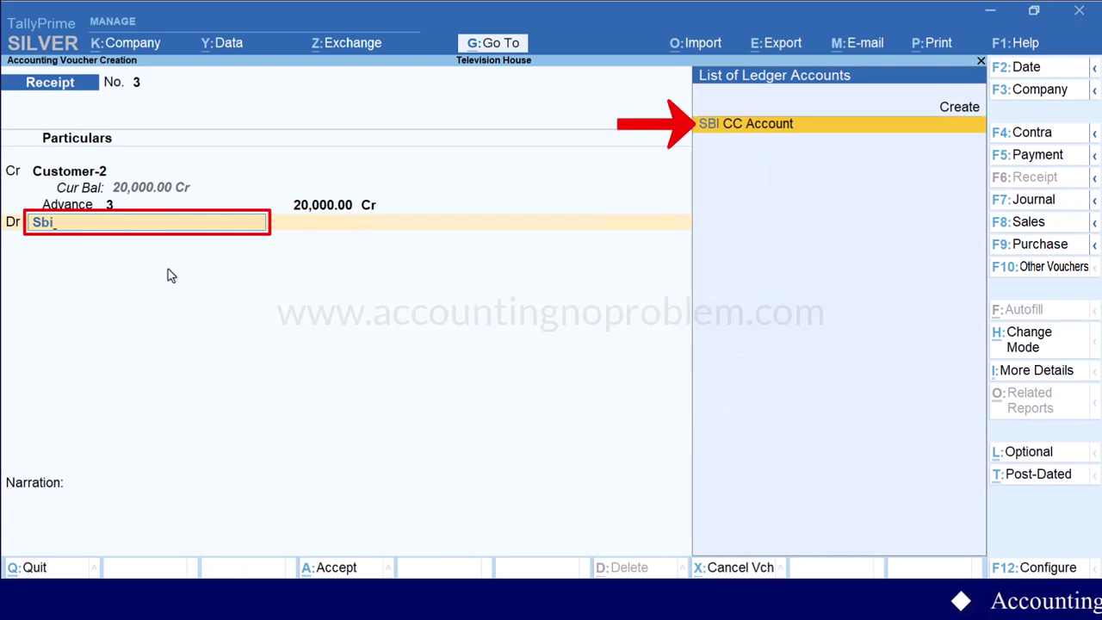
pyautogui.press('Return')
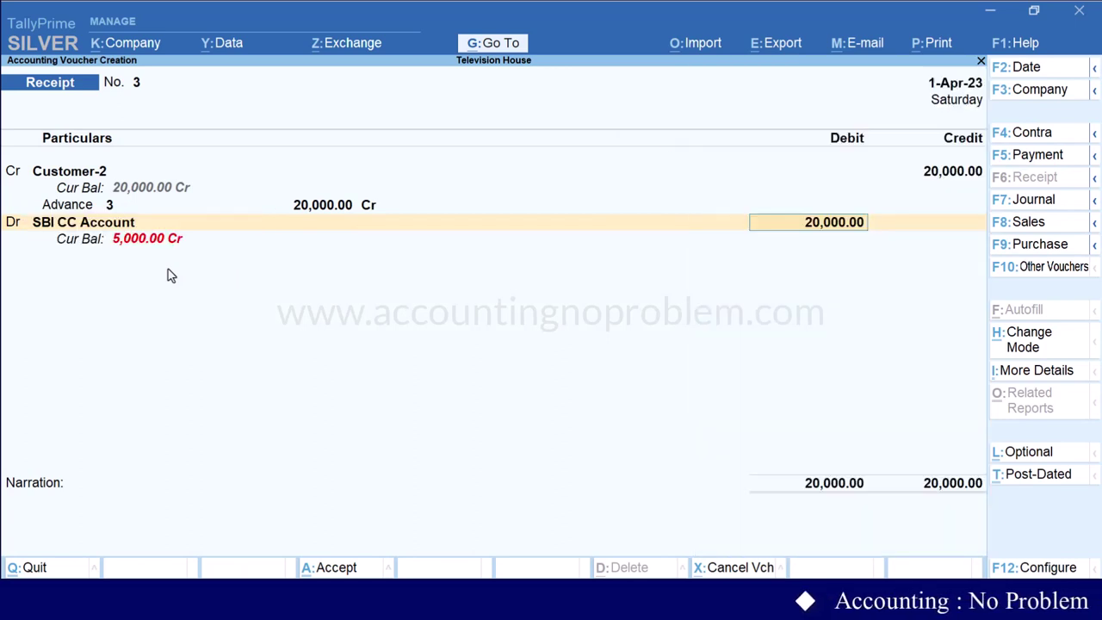
pyautogui.press('Return')
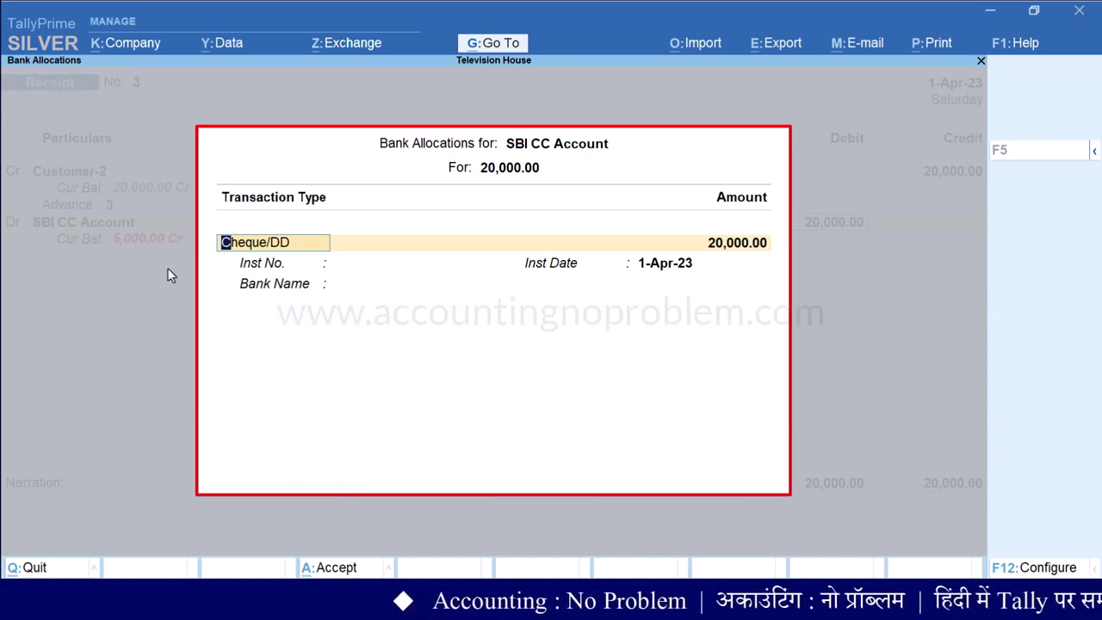
# Allocate the receipt as an e-Fund Transfer by NEFT from HDFC Bank (India), leaving the instrument number blank
pyautogui.press('BackSpace')
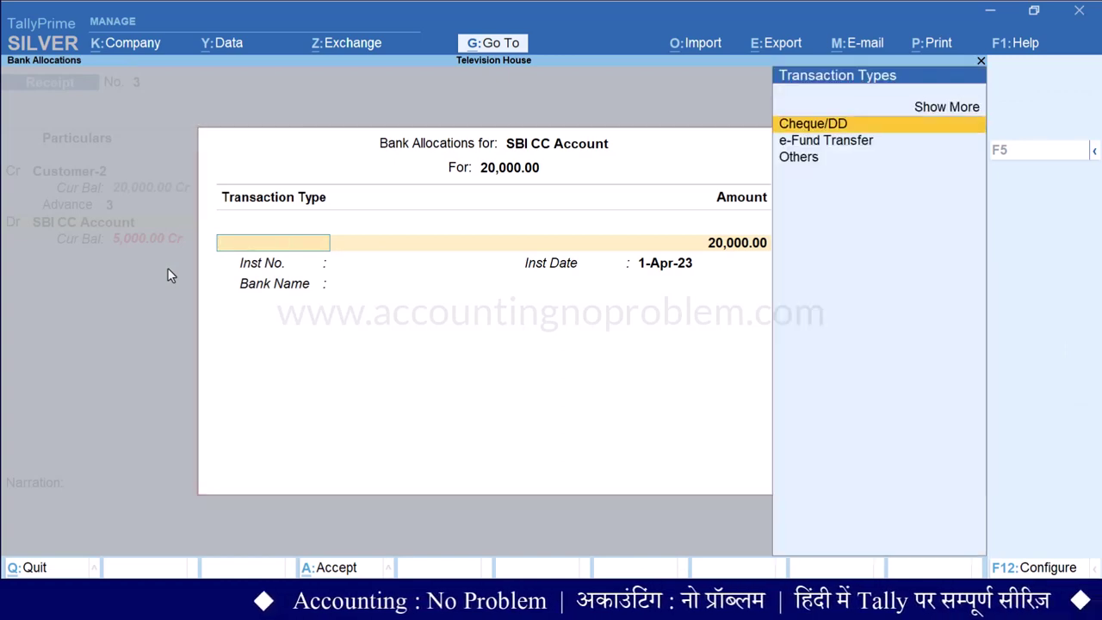
pyautogui.press('Down')
pyautogui.press('Return')
pyautogui.press('Return')
pyautogui.press('Return')
pyautogui.press('Return')
pyautogui.write('Hdfc')
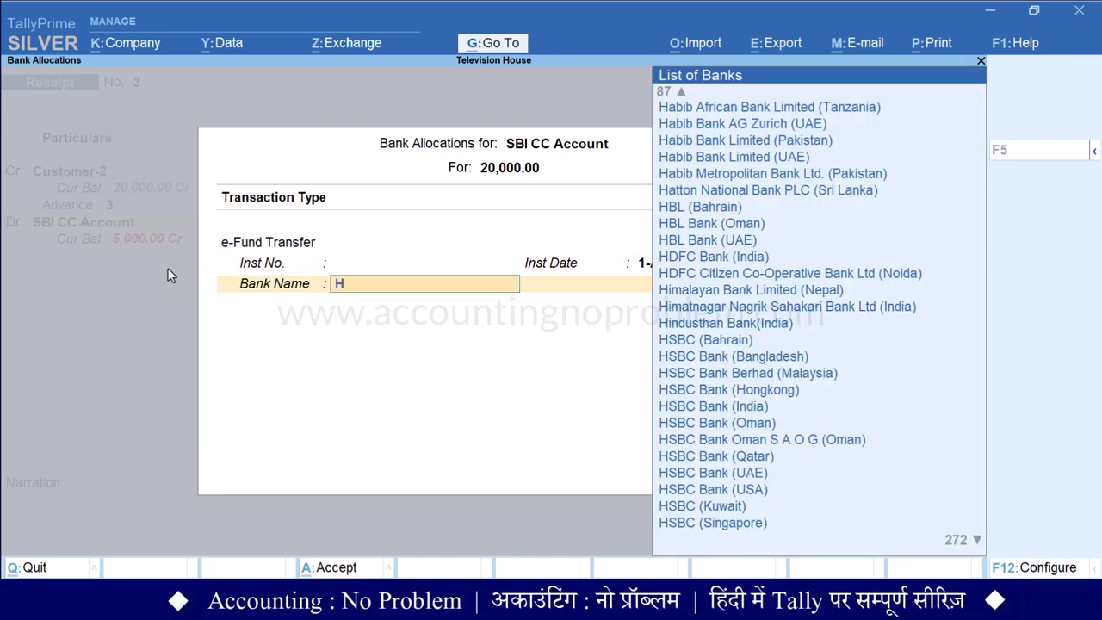
pyautogui.press('Return')
pyautogui.press('Return')
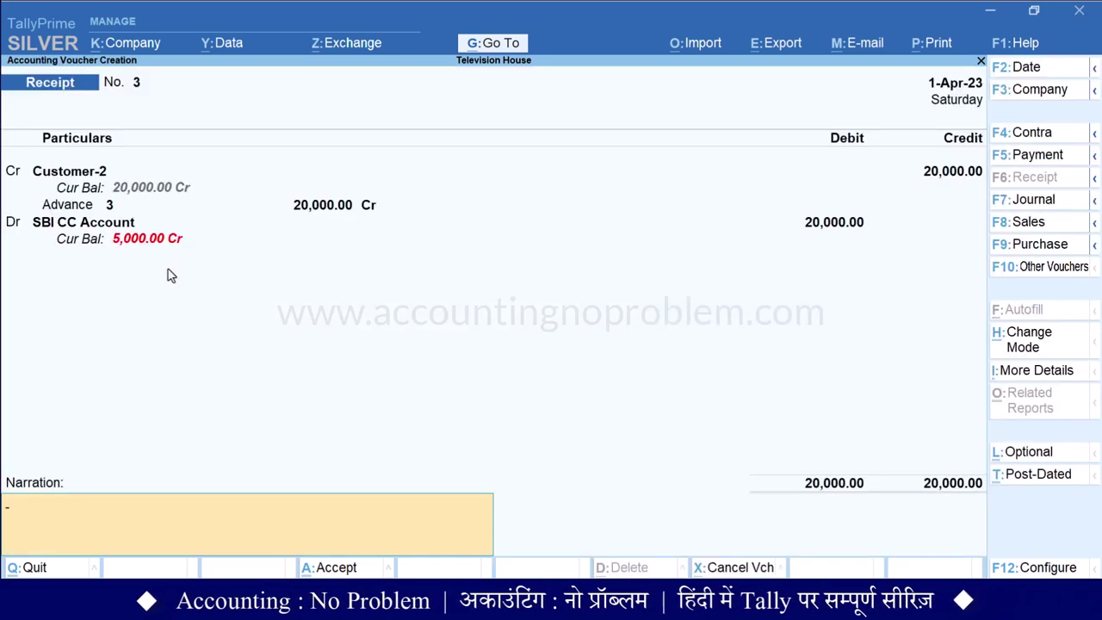
# Enter the narration "Being advance payment received from Customer-2 by NEFT." and save the receipt voucher
pyautogui.write('Being advance payment received from Customer-2 by NEFT.')
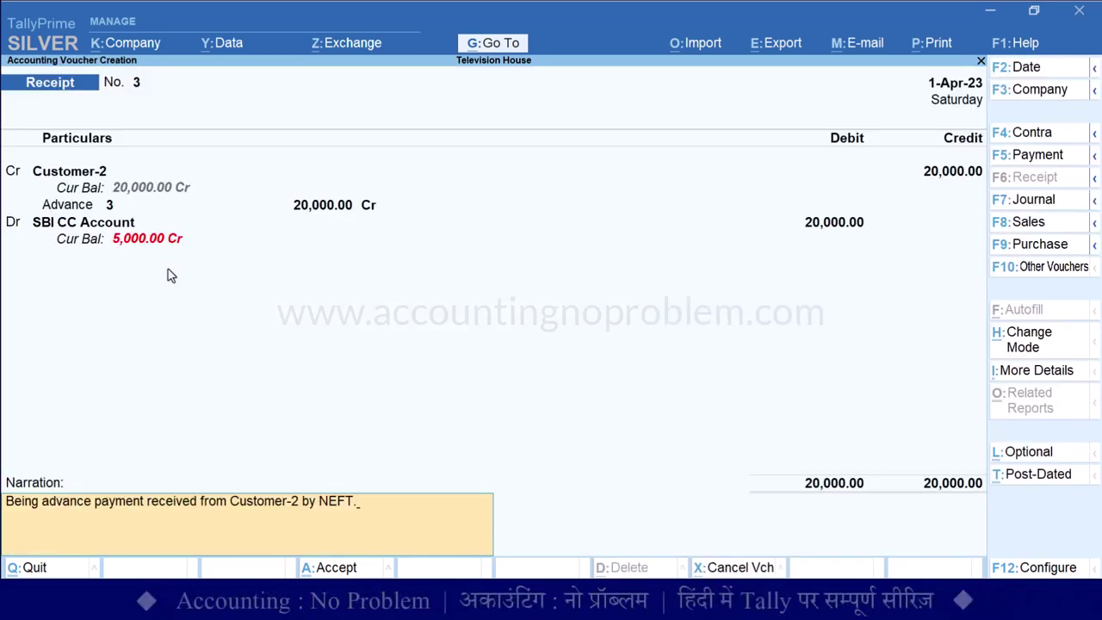
pyautogui.press('Return')
pyautogui.press('Return')
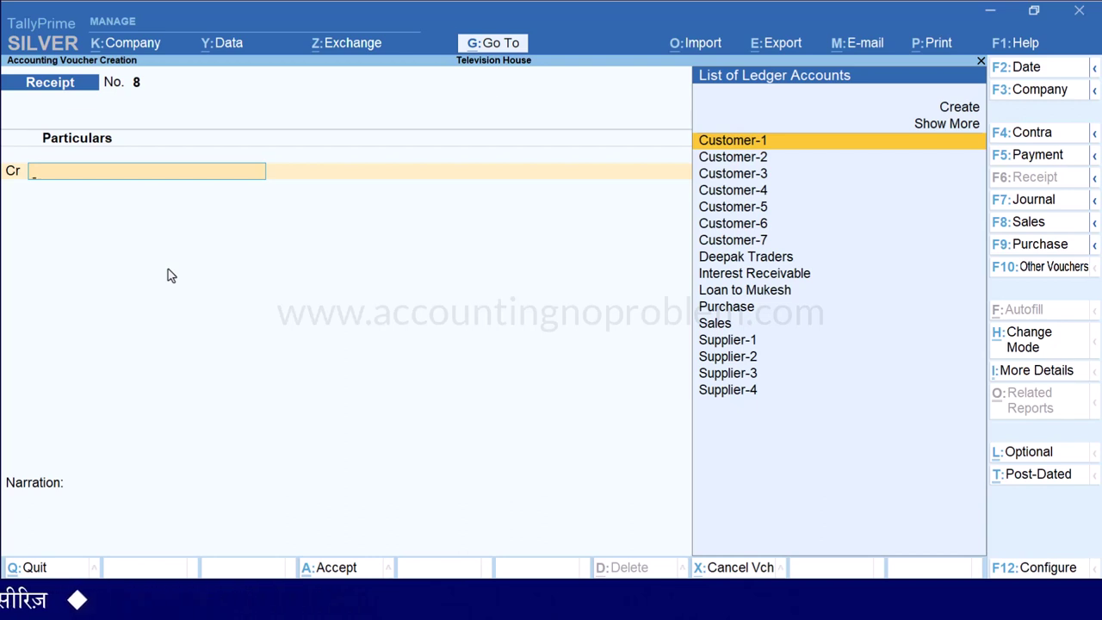
# Open the Ledger Vouchers report for SBI CC Account
pyautogui.hotkey('alt', 'g')
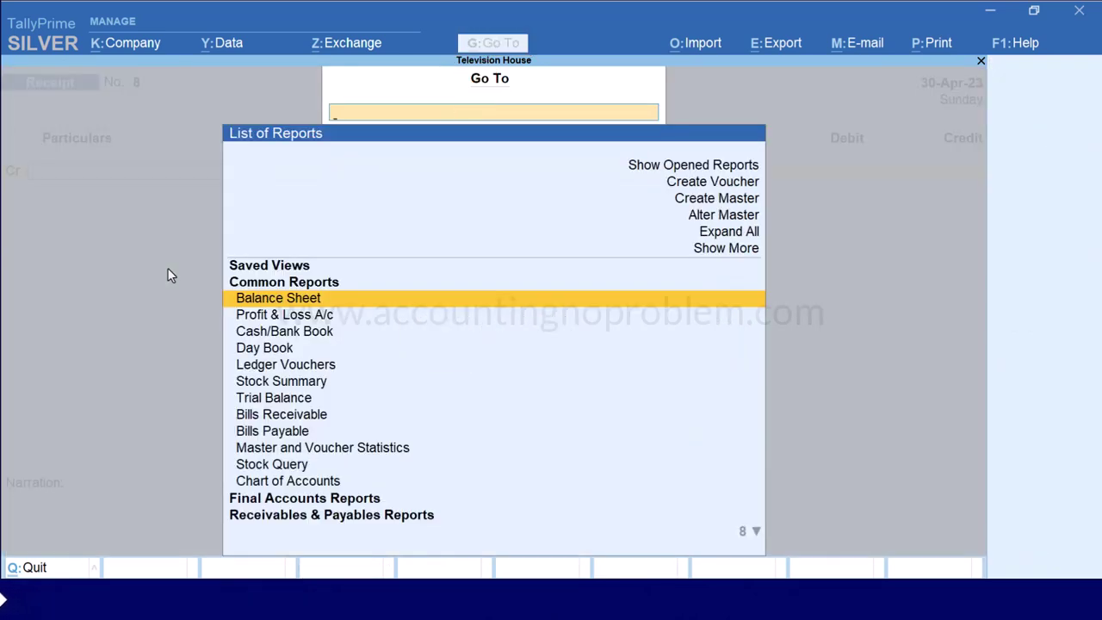
pyautogui.press('Down')
pyautogui.press('Down')
pyautogui.press('Down')
pyautogui.press('Down')
pyautogui.press('Return')
pyautogui.write('Sbi Cc')
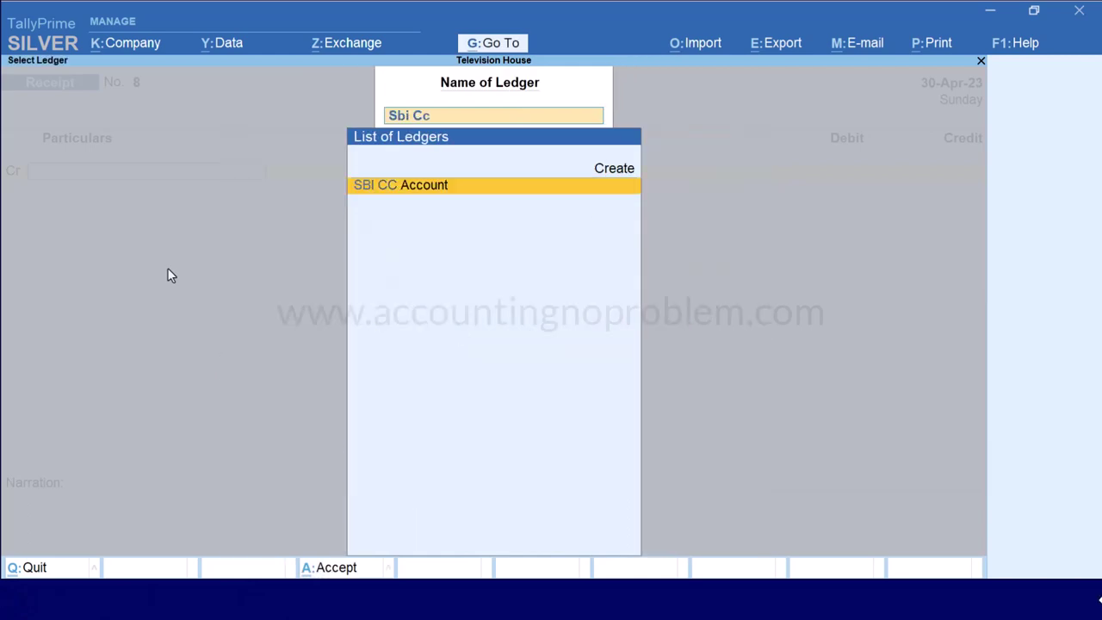
pyautogui.press('Return')
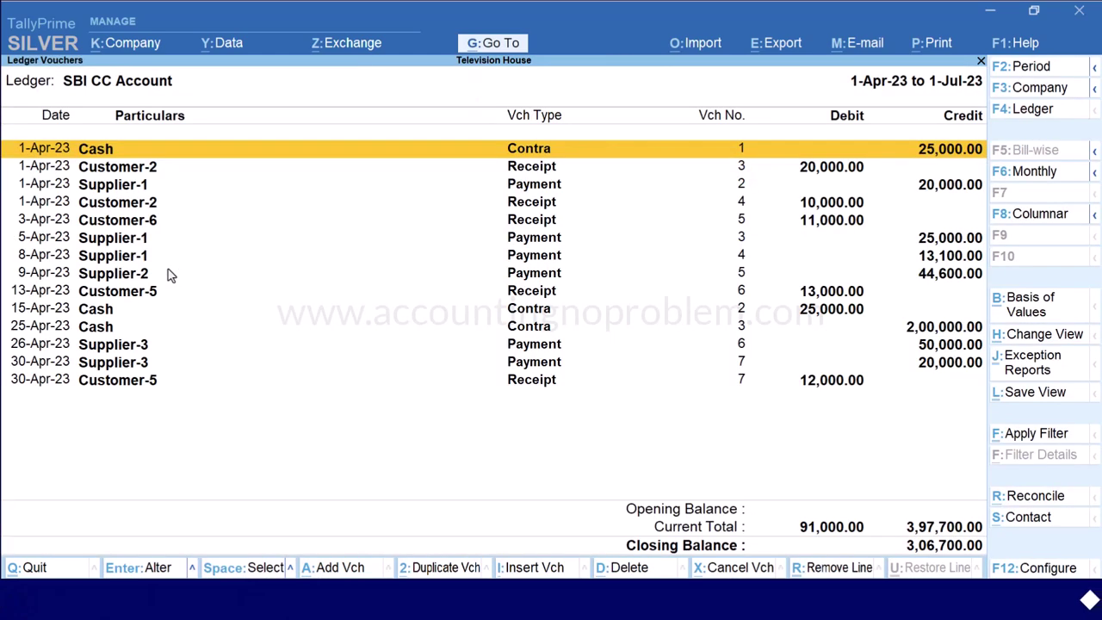
# Set the ledger report's period from 1-4-2023 to 30-4-2023
pyautogui.press('F2')
pyautogui.press('Return')
pyautogui.write('30.4')
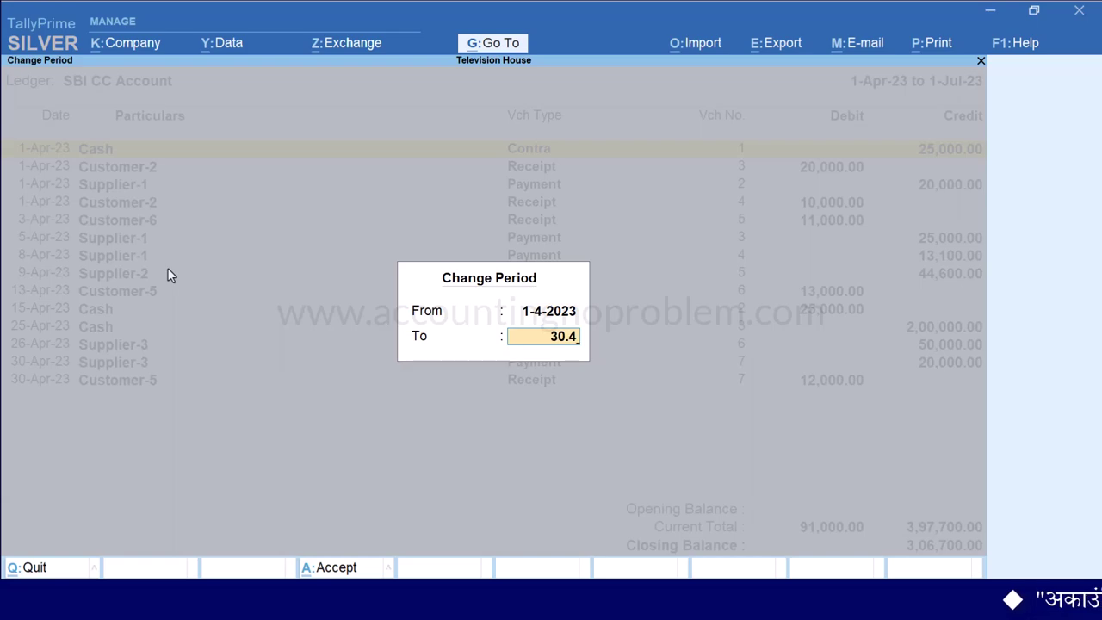
pyautogui.press('Return')
# Configure the ledger report to show the mode of payment and additional bank details, leaving the other options at their defaults
pyautogui.press('F12')
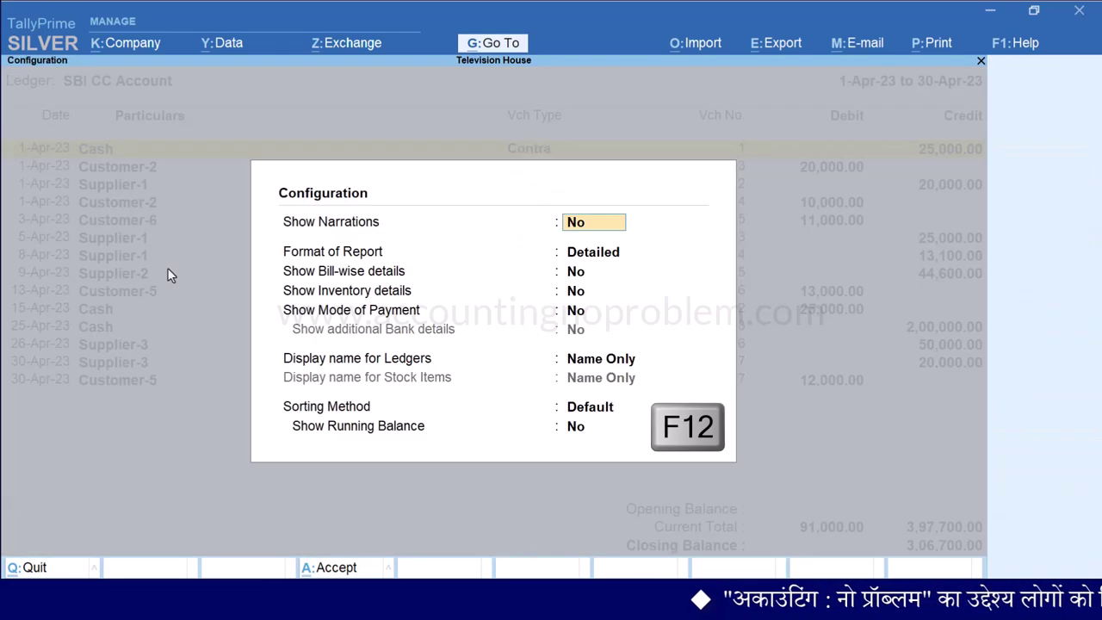
pyautogui.press('Return')
pyautogui.press('Return')
pyautogui.press('Return')
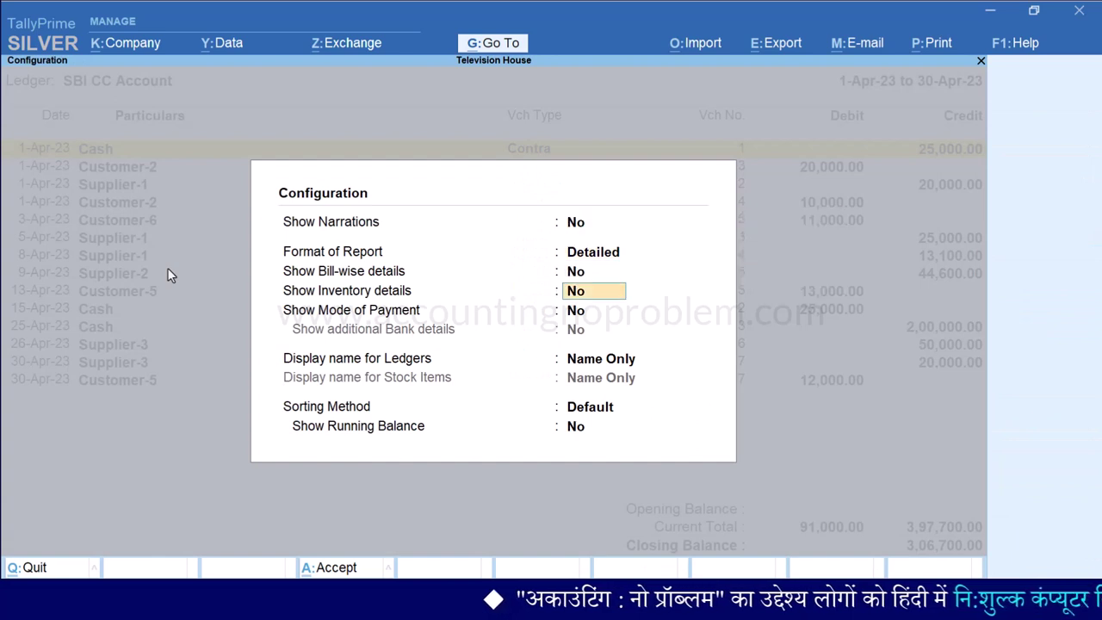
pyautogui.press('Return')
pyautogui.write('y')
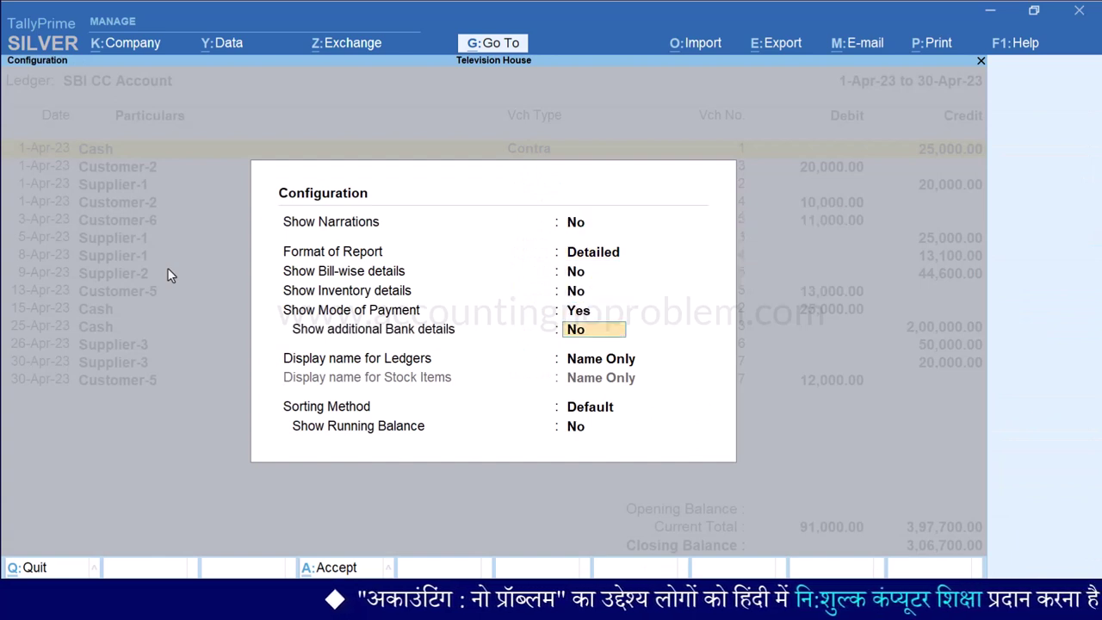
pyautogui.write('y')
pyautogui.press('Return')
pyautogui.press('Return')
pyautogui.press('Return')
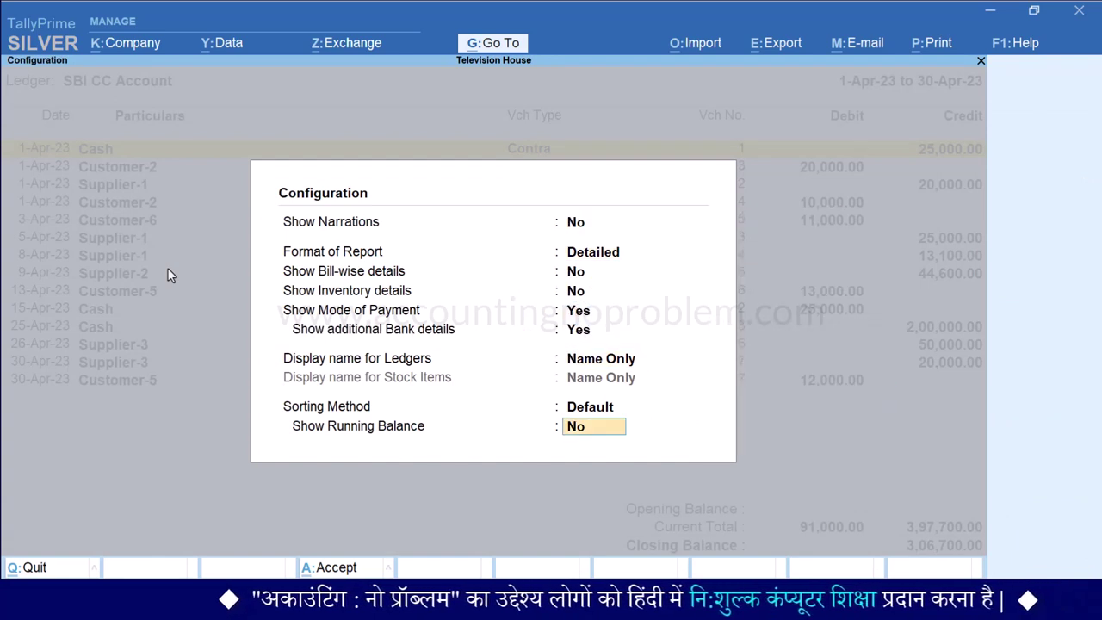
pyautogui.press('Return')
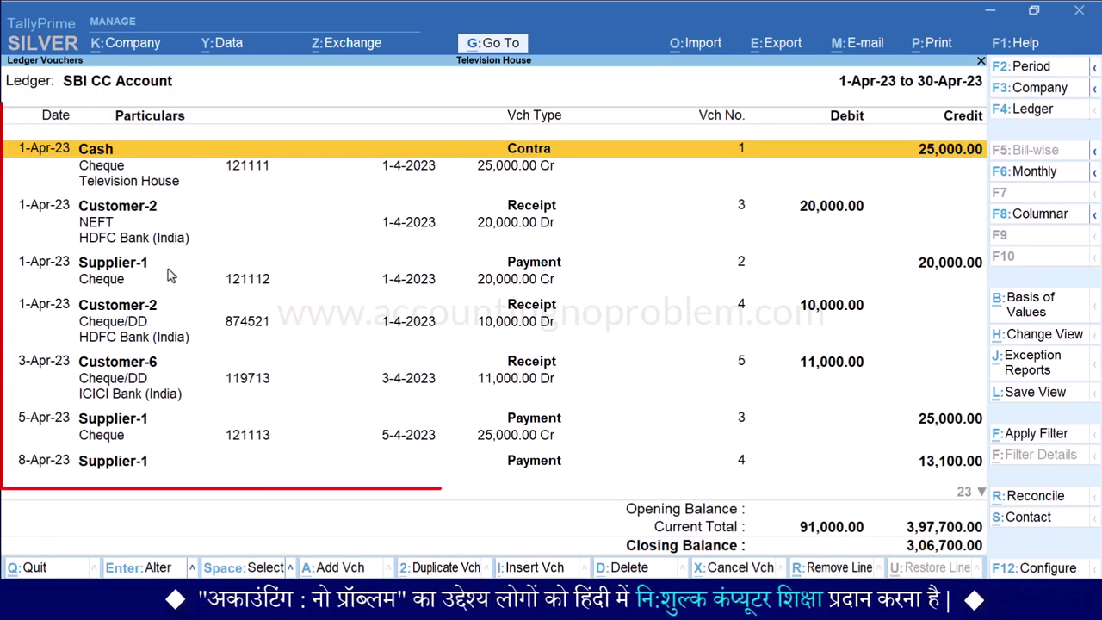
# Examine the April entries of the SBI CC Account ledger with their payment modes, cheque numbers and banks
pyautogui.press('Down')
pyautogui.press('Down')
pyautogui.press('Down')
pyautogui.press('Down')
pyautogui.press('Down')
pyautogui.press('Down')
pyautogui.press('Down')
pyautogui.press('Down')
pyautogui.press('Down')
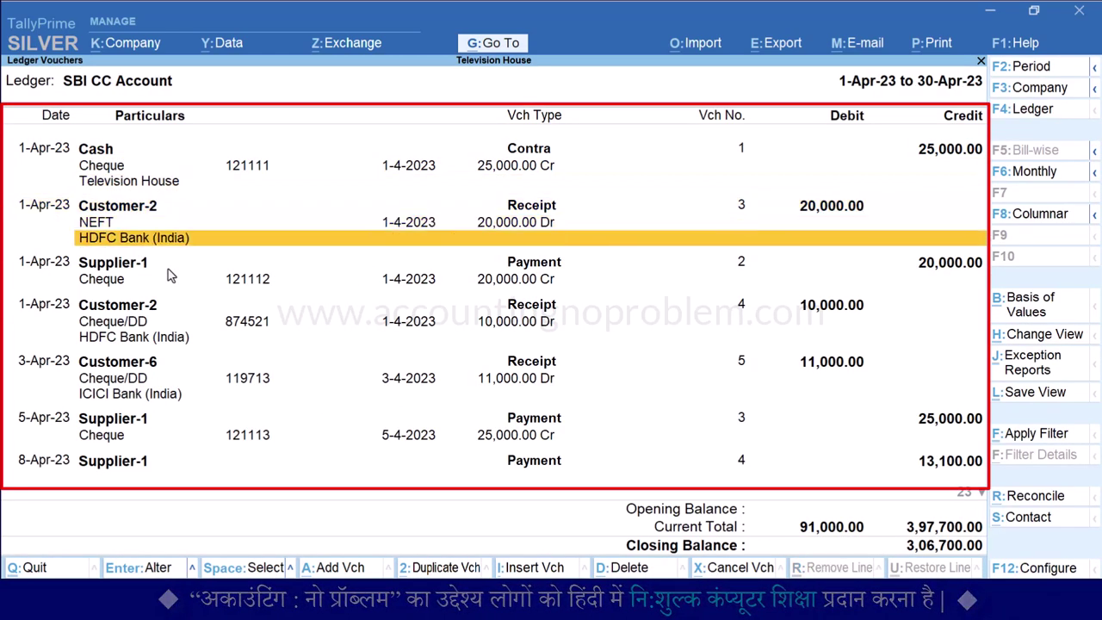
pyautogui.press('Down')
pyautogui.press('Down')
pyautogui.press('Down')
pyautogui.press('Down')
pyautogui.press('Down')
pyautogui.press('Down')
pyautogui.press('Down')
pyautogui.press('Down')
pyautogui.press('Down')
pyautogui.press('Down')
pyautogui.press('Down')
pyautogui.press('Down')
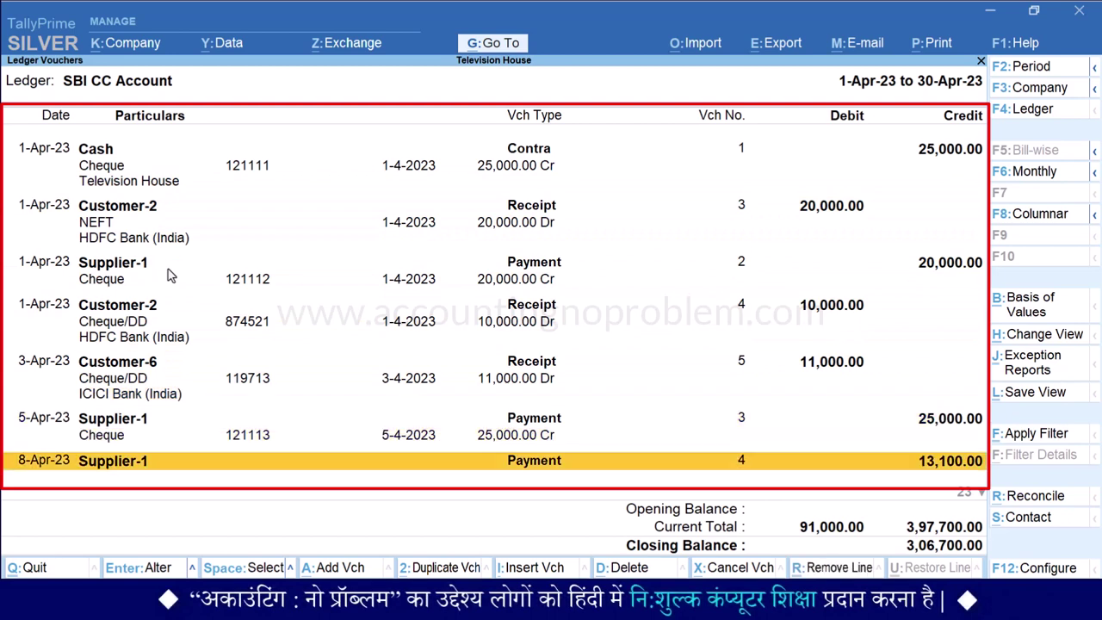
# Examine the remaining SBI CC Account entries through the 26-Apr-23 Supplier-3 payment and return to the first entry
pyautogui.press('Down')
pyautogui.press('Down')
pyautogui.press('Down')
pyautogui.press('Down')
pyautogui.press('Down')
pyautogui.press('Down')
pyautogui.press('Down')
pyautogui.press('Down')
pyautogui.press('Down')
pyautogui.press('Down')
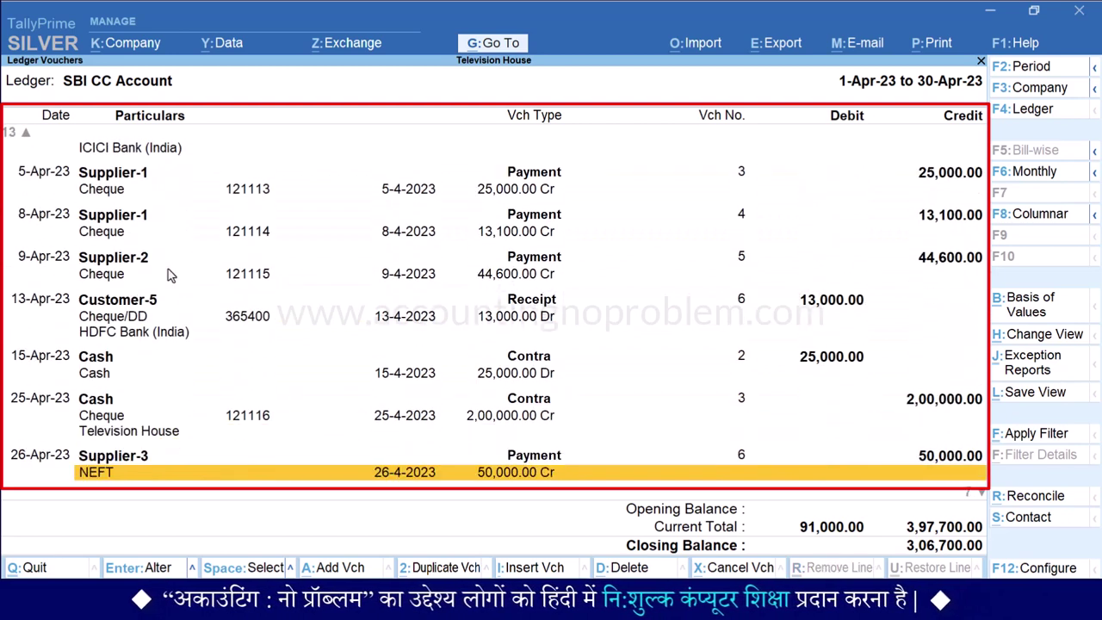
pyautogui.press('Up')
pyautogui.press('Up')
pyautogui.press('Up')
pyautogui.press('Up')
pyautogui.press('Up')
pyautogui.press('Up')
pyautogui.press('Up')
pyautogui.press('Up')
pyautogui.press('Up')
pyautogui.press('Up')
pyautogui.press('Up')
pyautogui.press('Up')
pyautogui.press('Up')
pyautogui.press('Up')
pyautogui.press('Up')
pyautogui.press('Up')
pyautogui.press('Up')
pyautogui.press('Up')
pyautogui.press('Up')
pyautogui.press('Up')
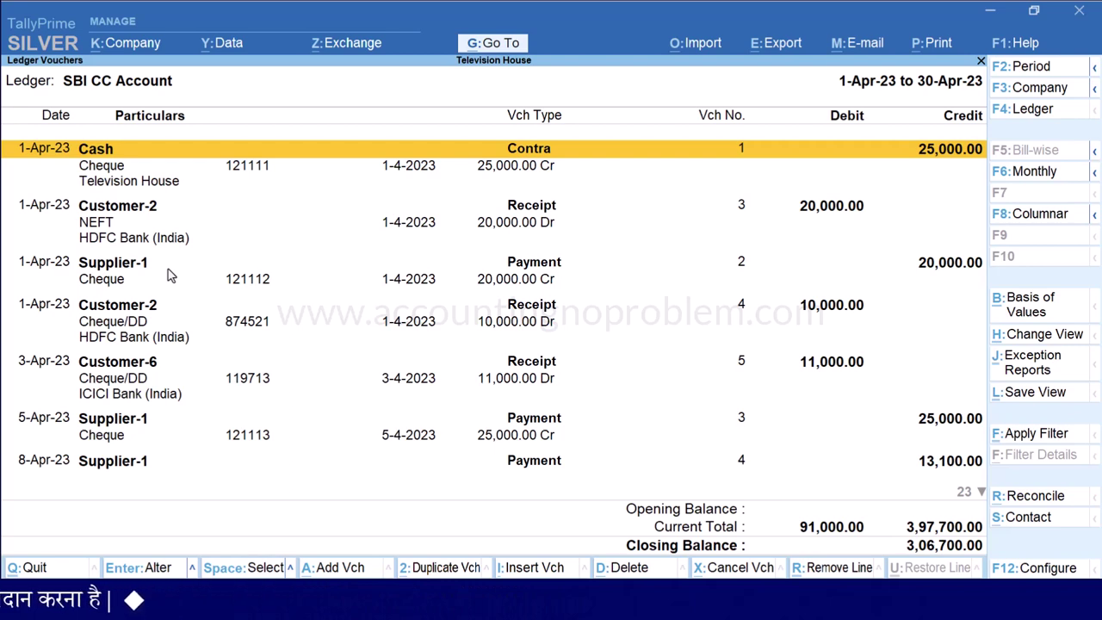
# Open the Ledger Interest Calculation report for SBI CC Account
pyautogui.hotkey('alt', 'g')
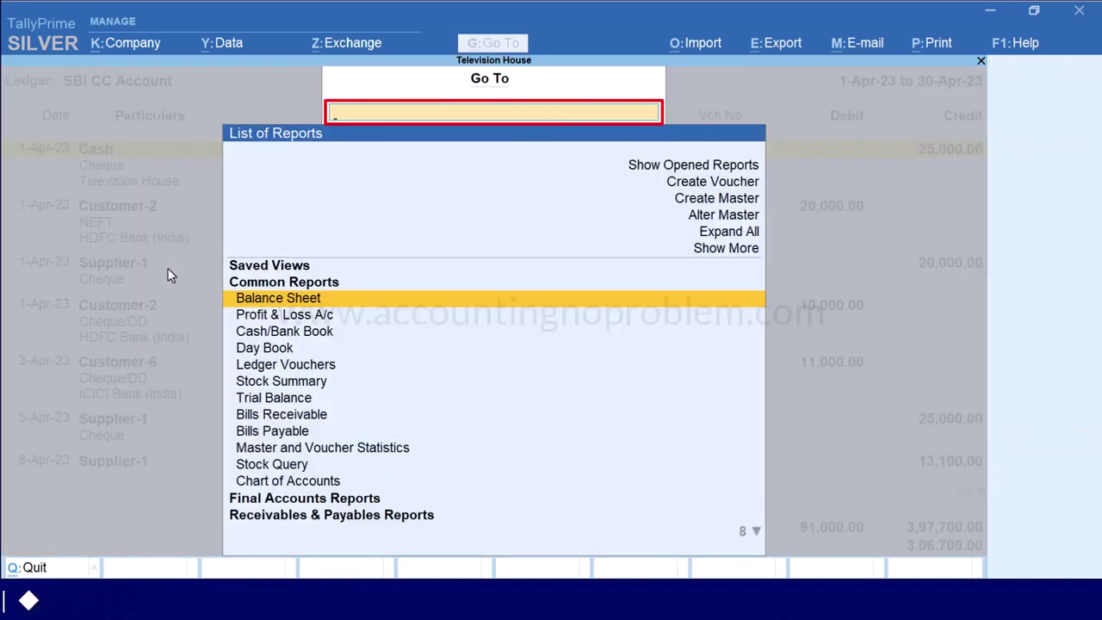
pyautogui.write('Interest')
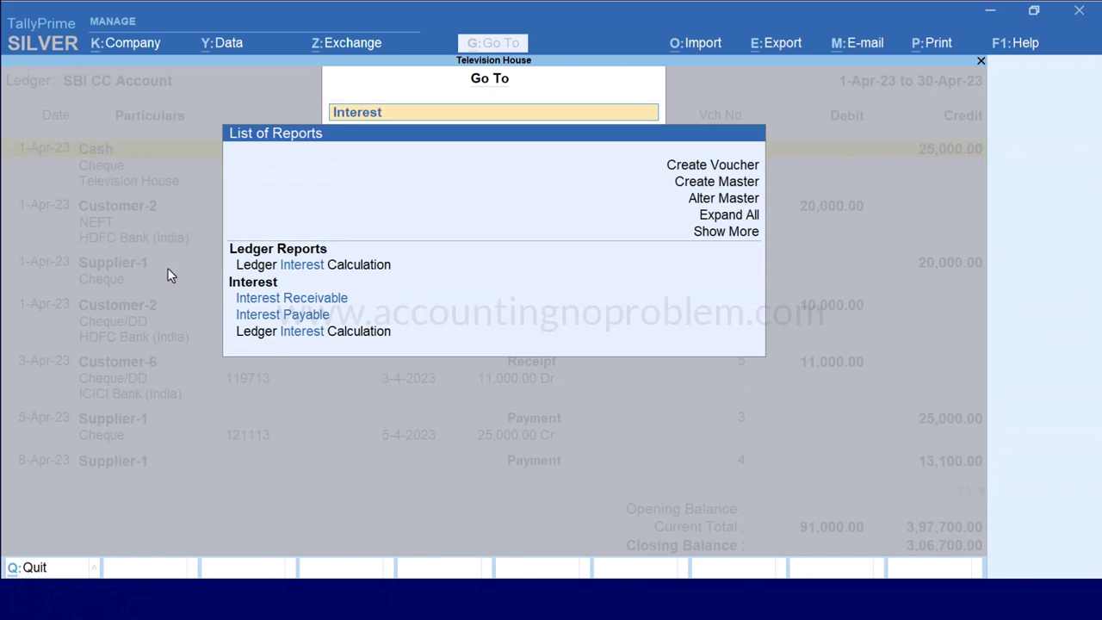
pyautogui.press('Down')
pyautogui.press('Down')
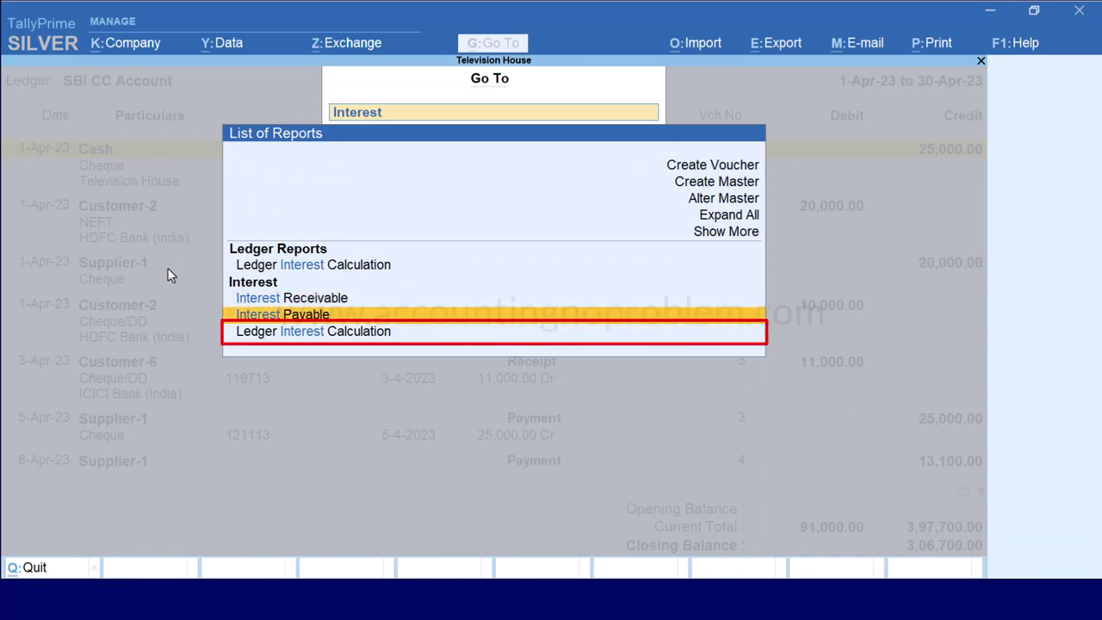
pyautogui.press('Return')
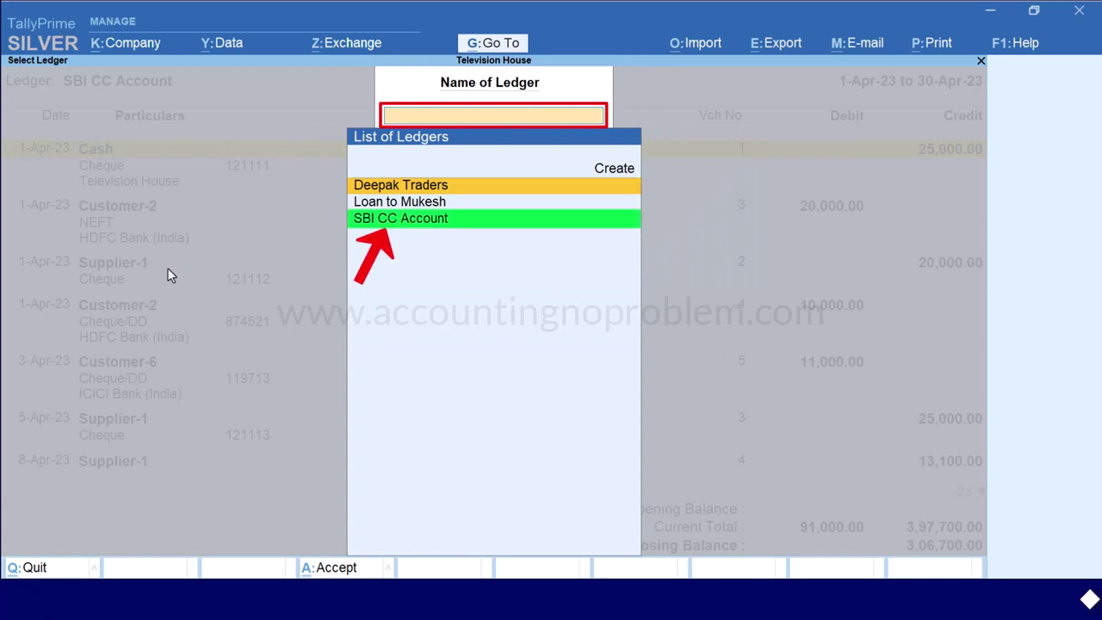
pyautogui.press('Down')
pyautogui.press('Down')
pyautogui.press('Return')
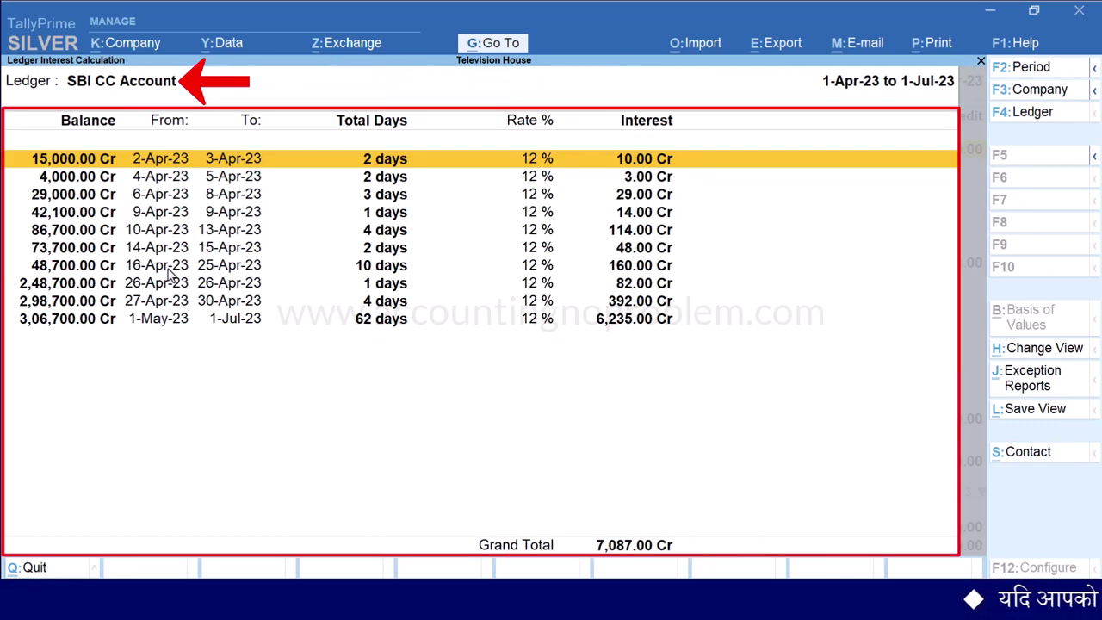
# View the SBI CC Account interest calculation for the period 1-4-2023 to 30-4-2023 and close the report
pyautogui.press('F2')
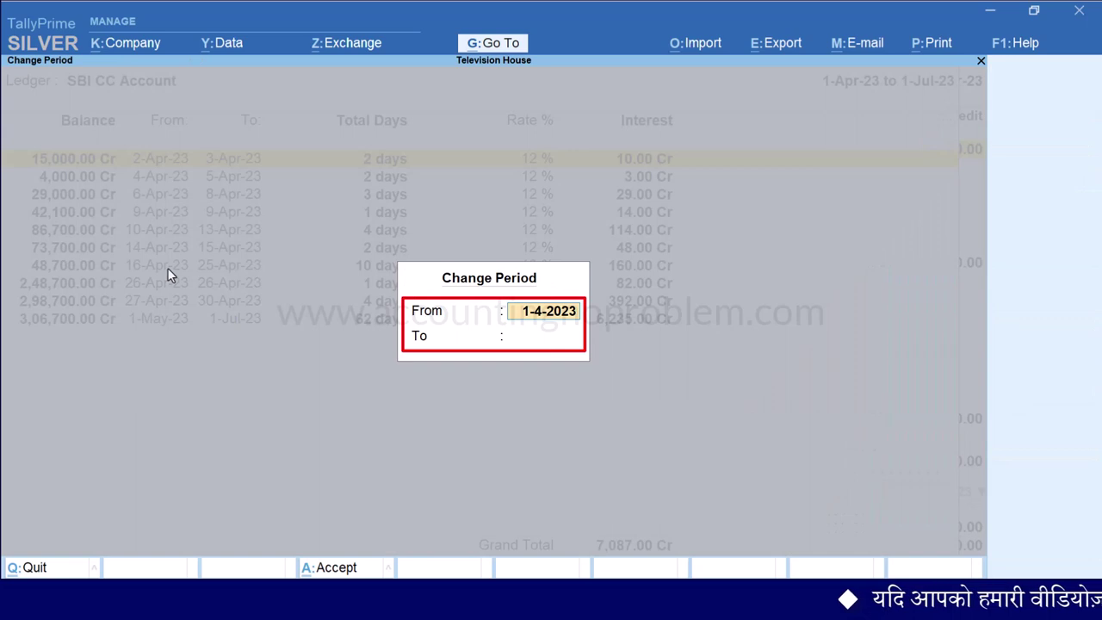
pyautogui.press('Return')
pyautogui.write('30.4')
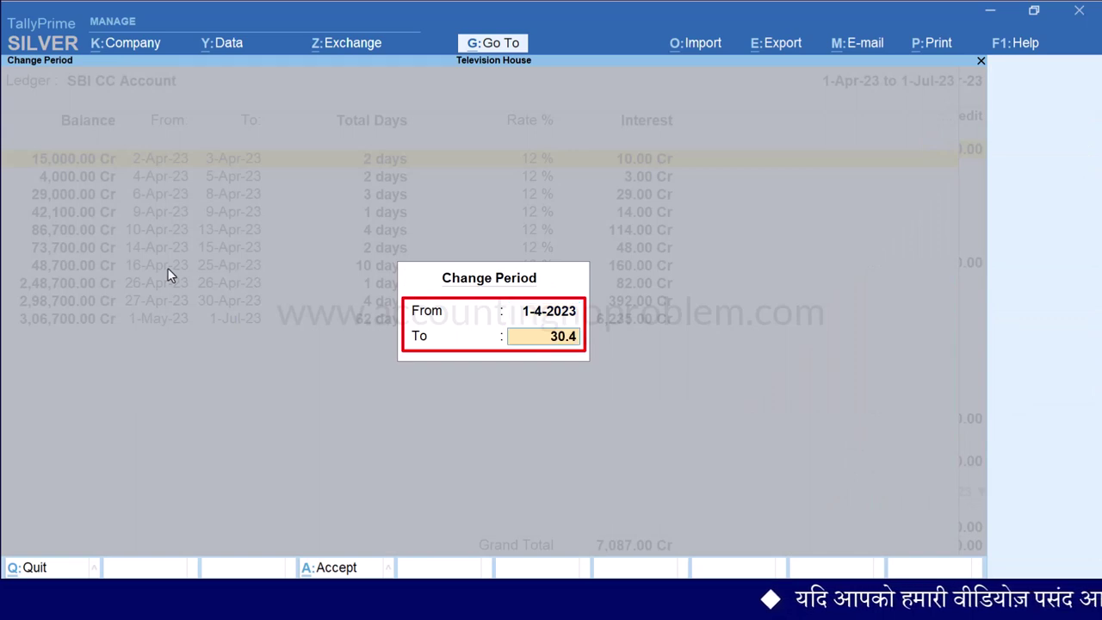
pyautogui.press('Return')
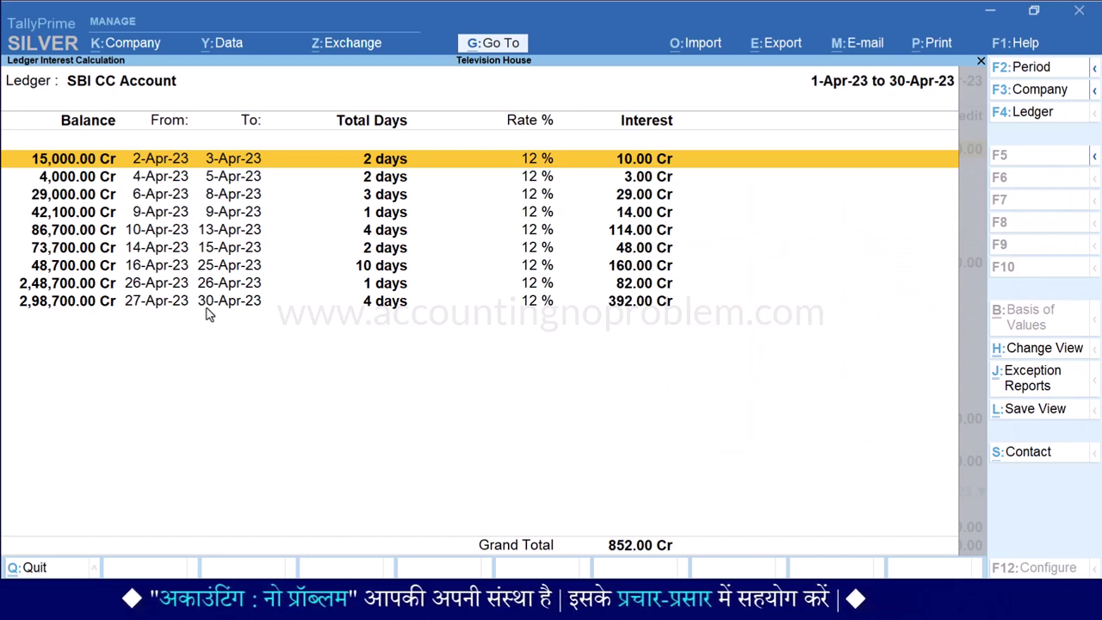
pyautogui.press('Escape')
pyautogui.press('Escape')
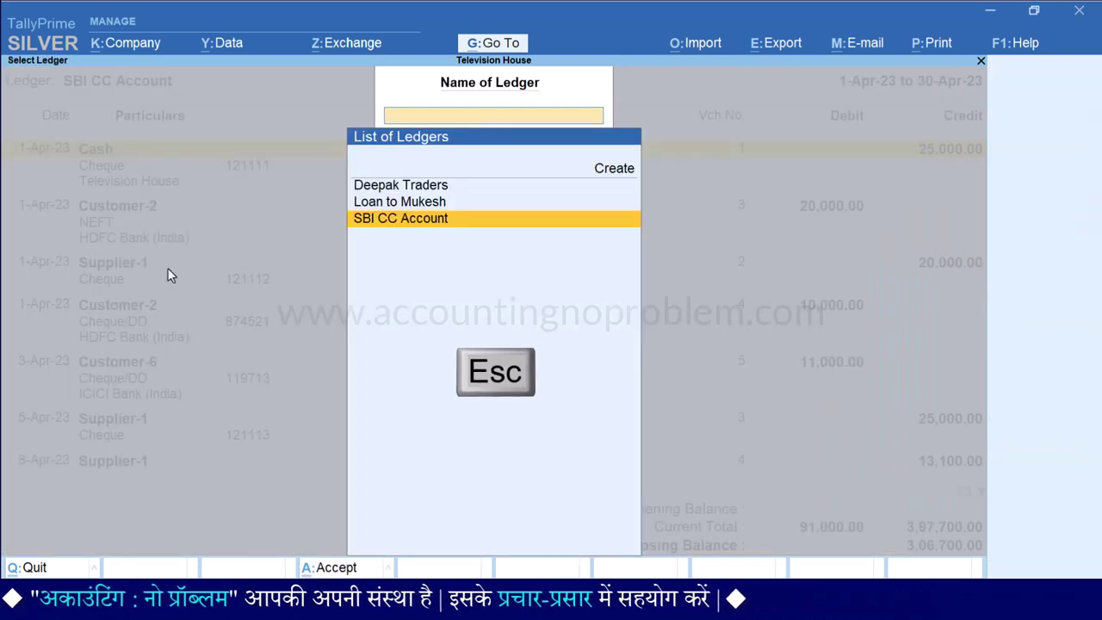